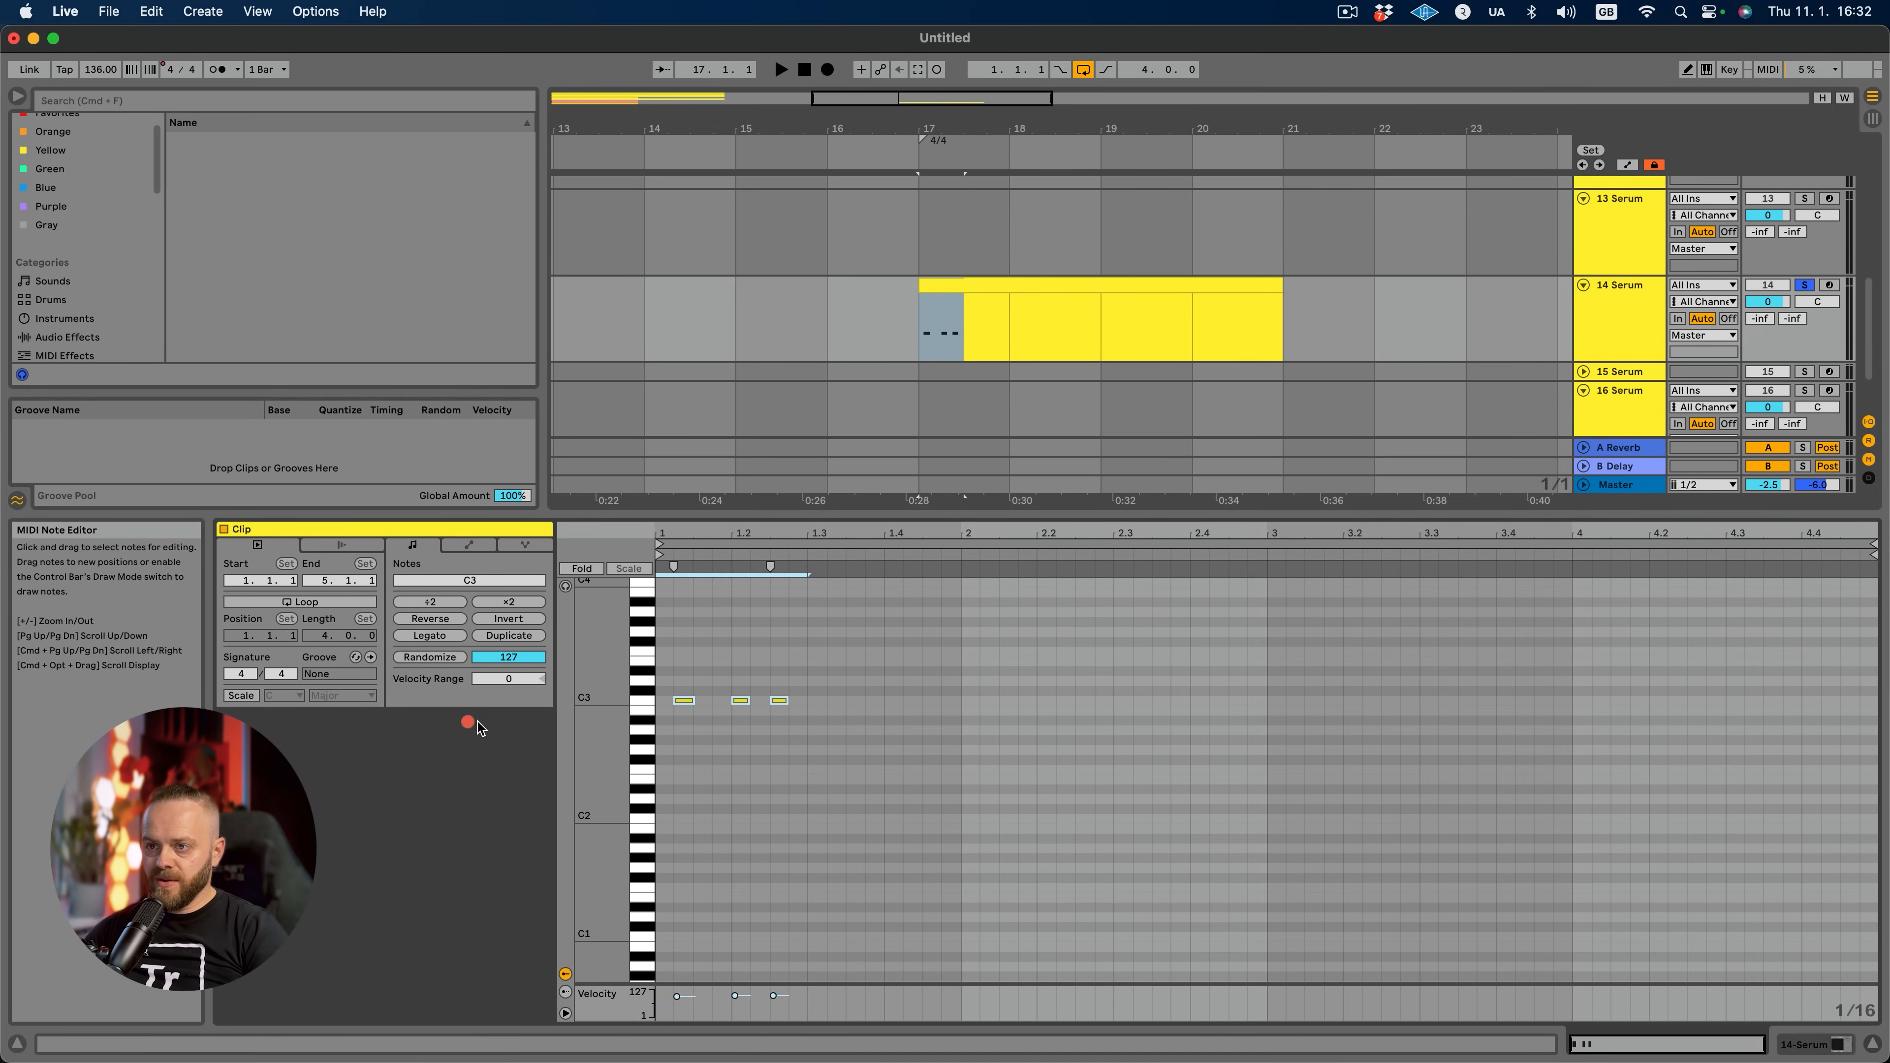
# Duplicate the three C3 notes to complete bar 1, fill the gaps between them with A1 sixteenth notes, and play the pattern.
pyautogui.press('super+d')
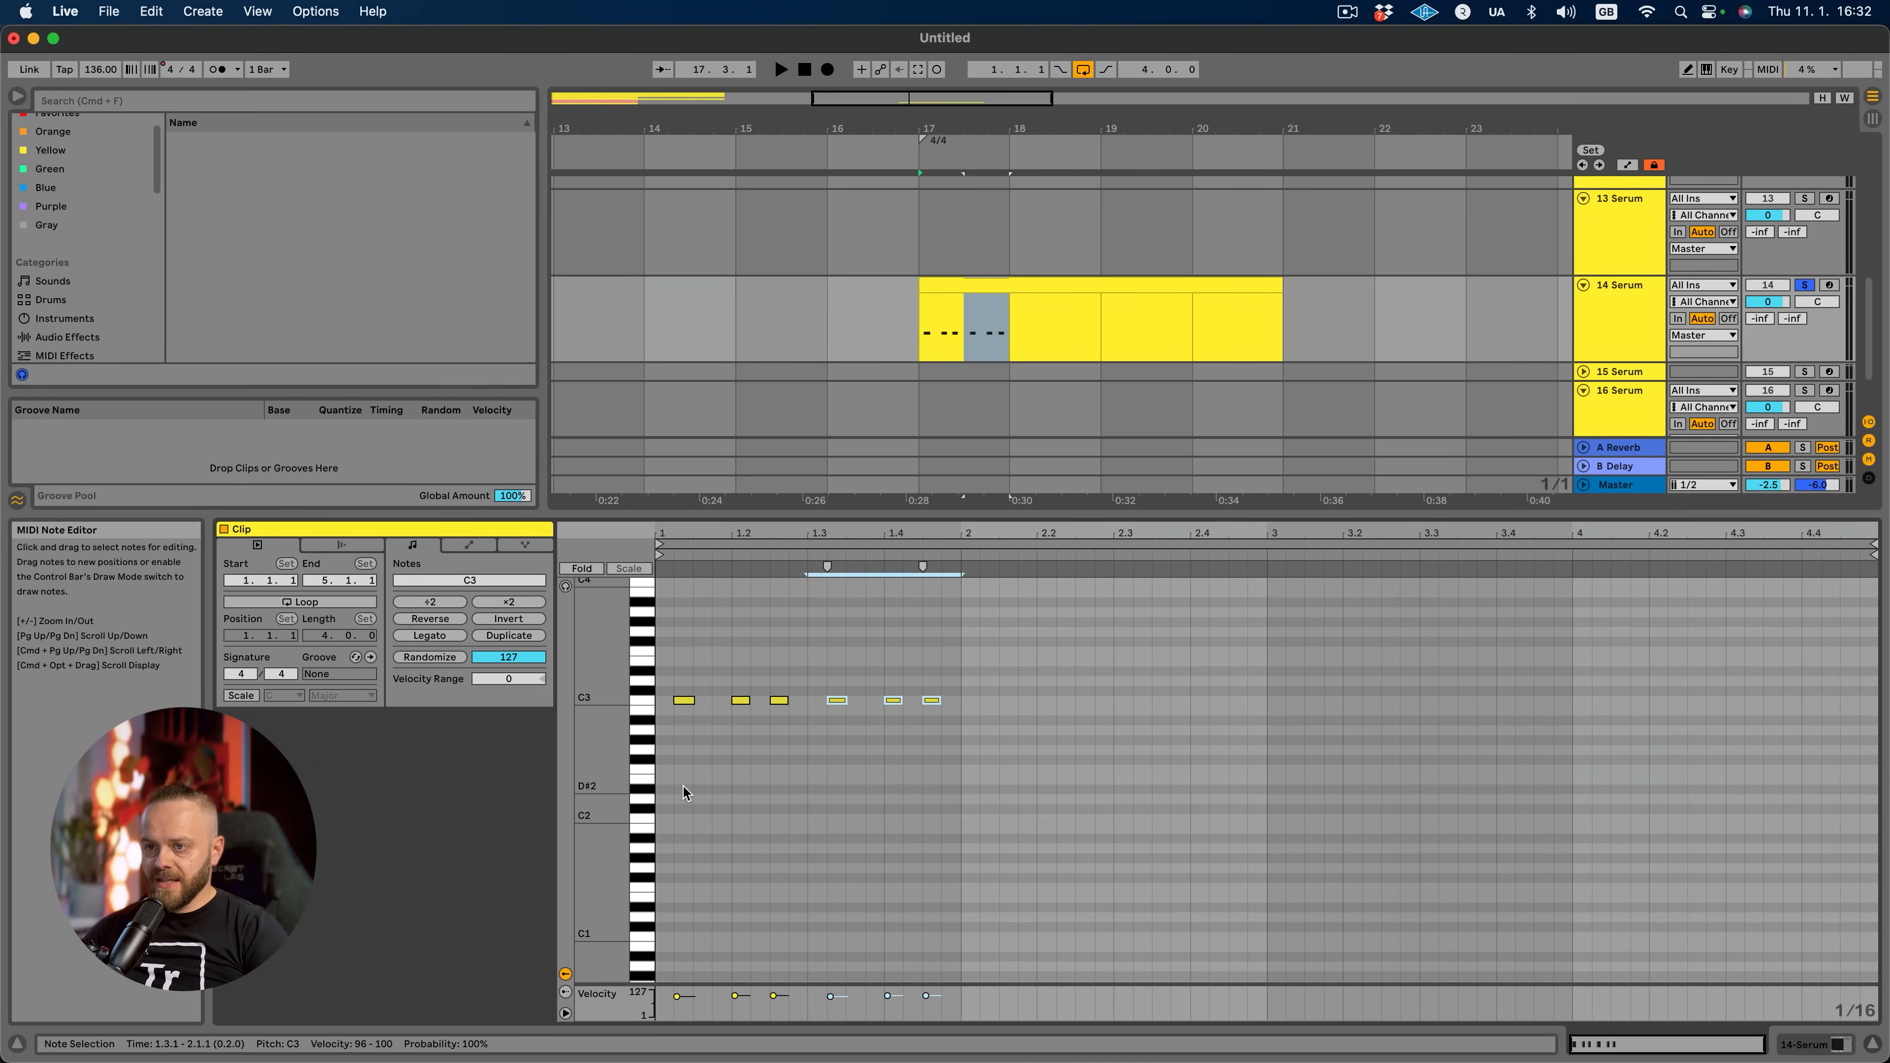
pyautogui.doubleClick(661, 847)
pyautogui.doubleClick(697, 847)
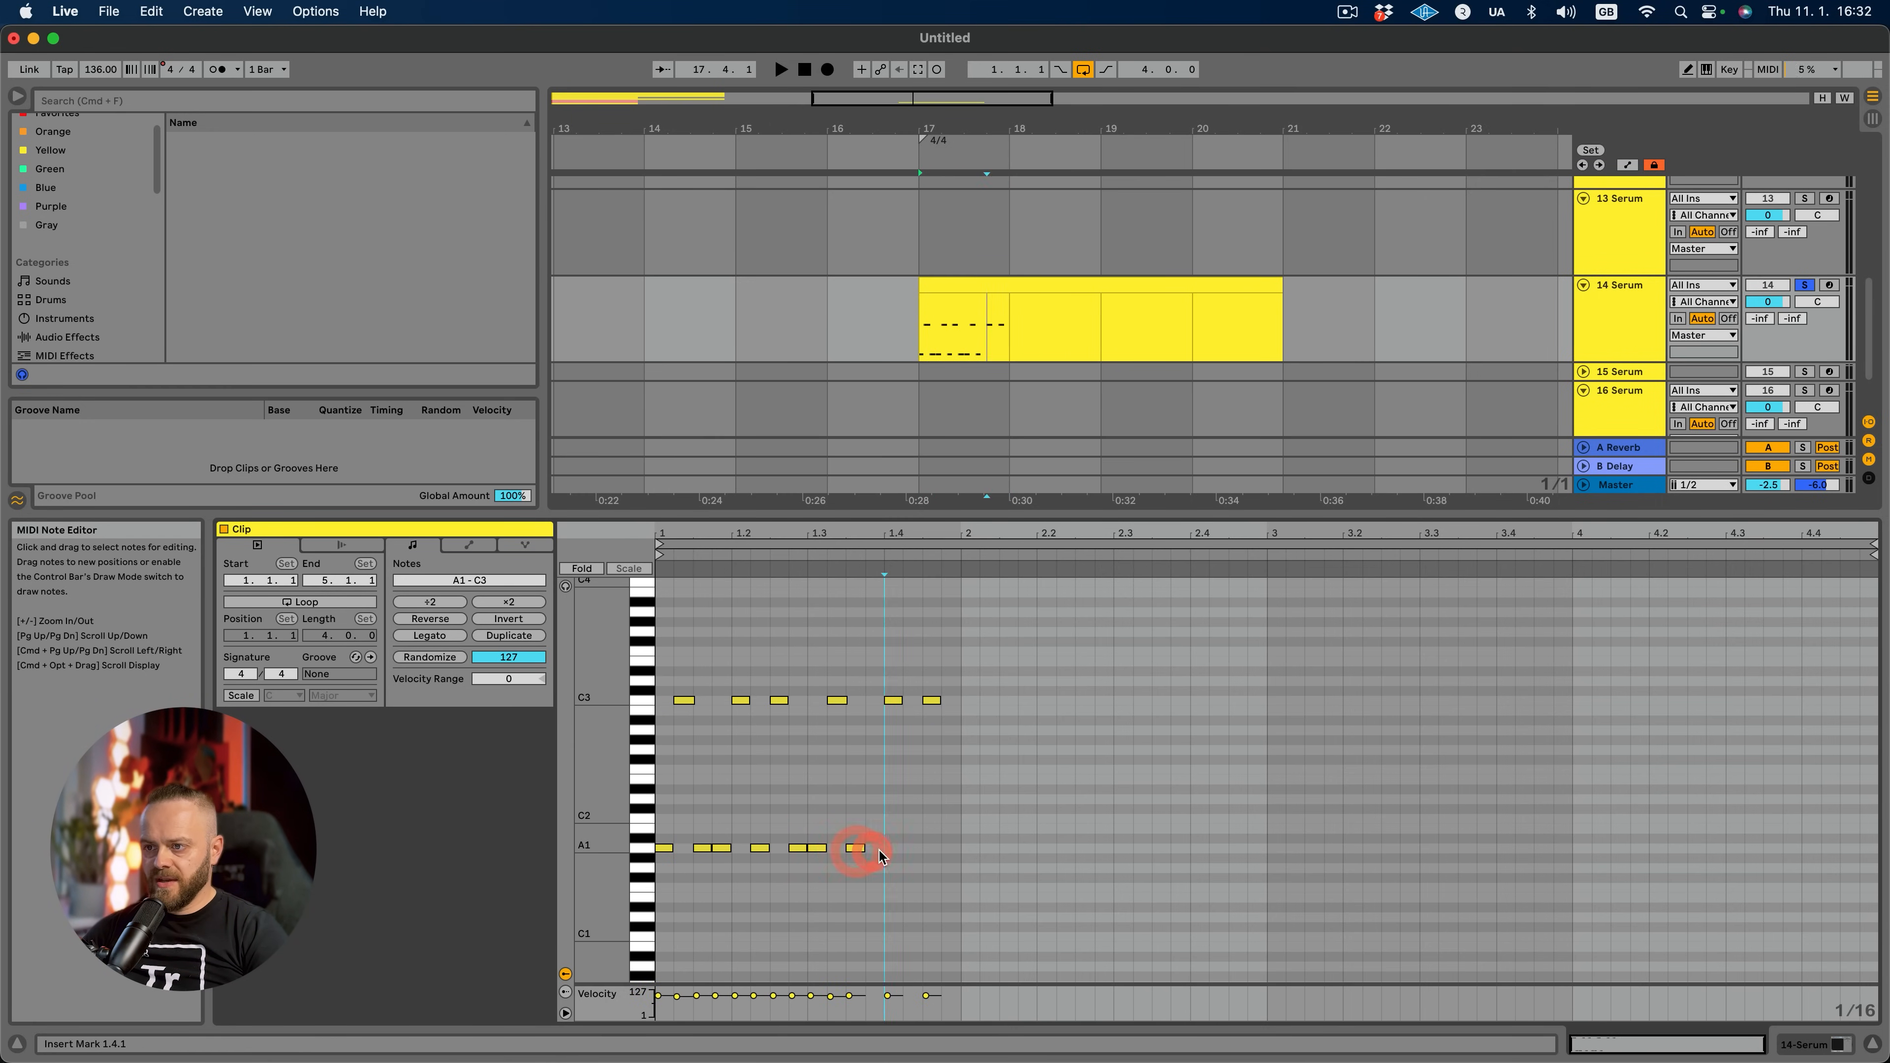
pyautogui.press('space')
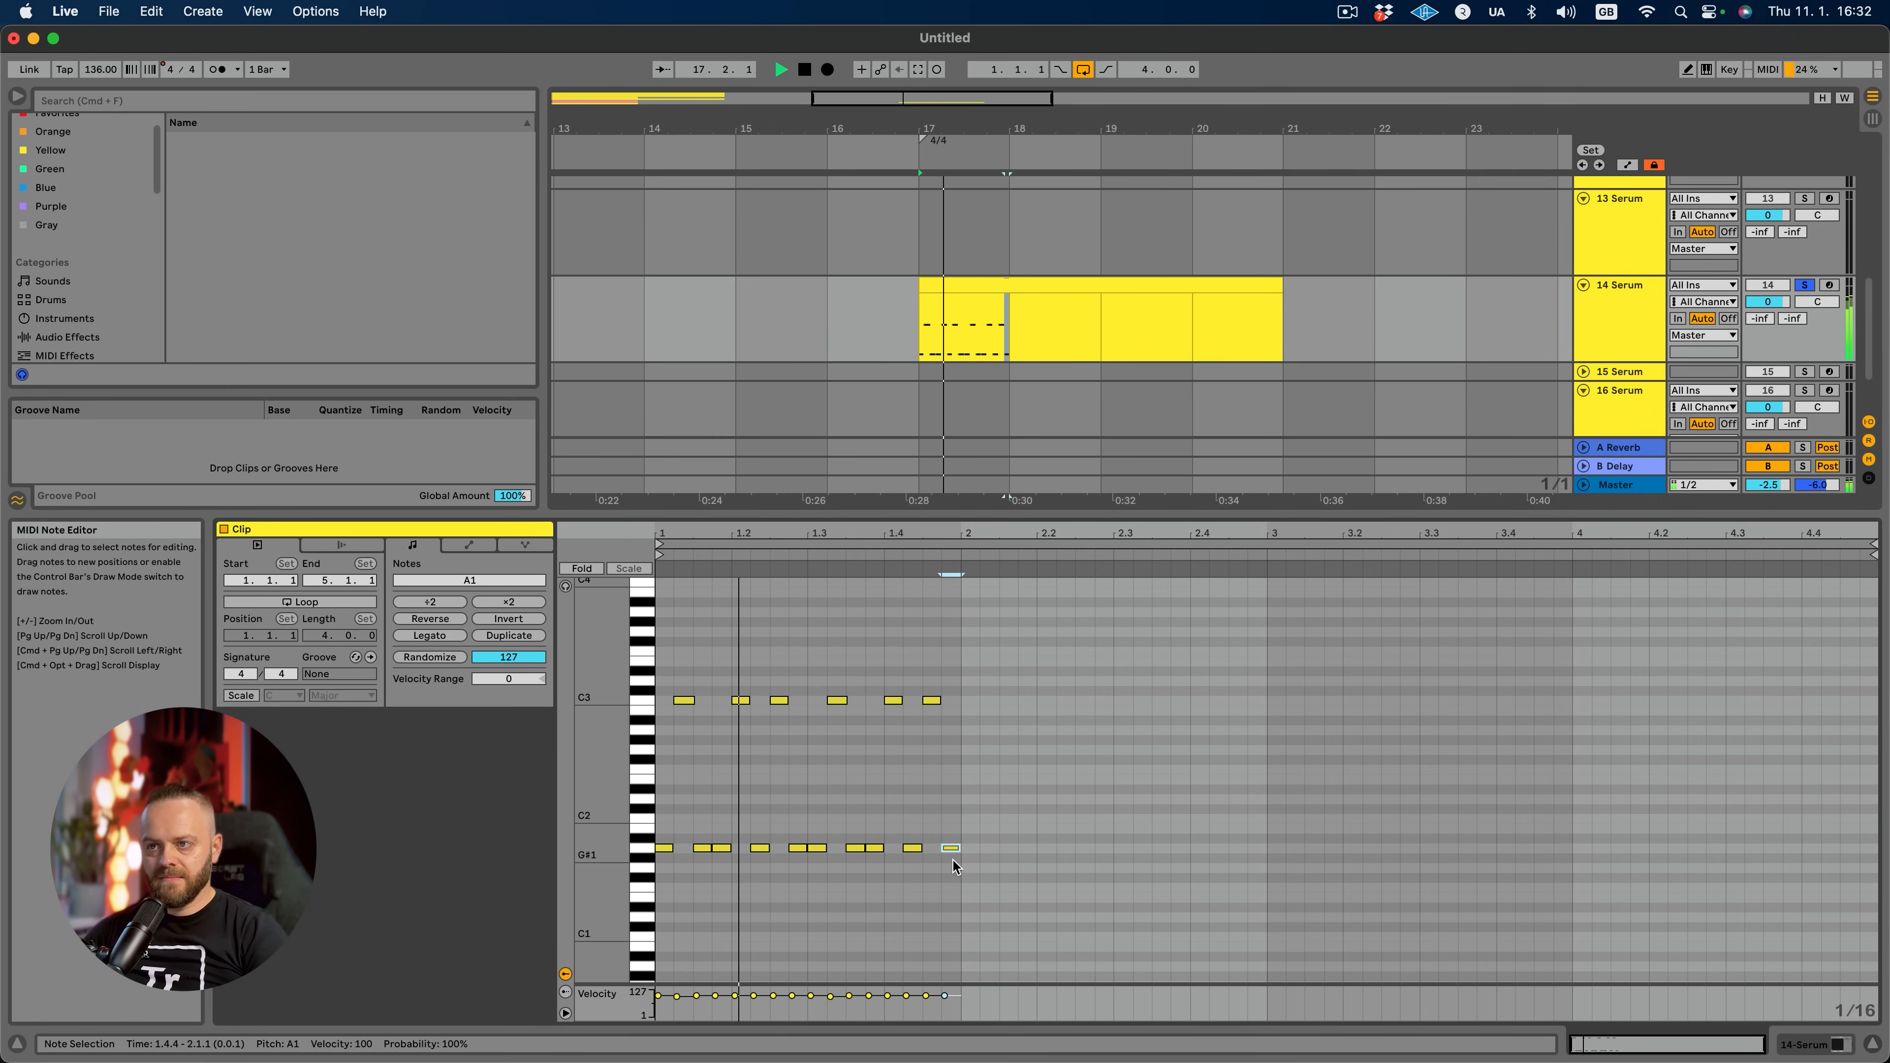
pyautogui.press('space')
# Raise the third and sixth C3 notes of bar 1 by four semitones.
pyautogui.click(790, 752)
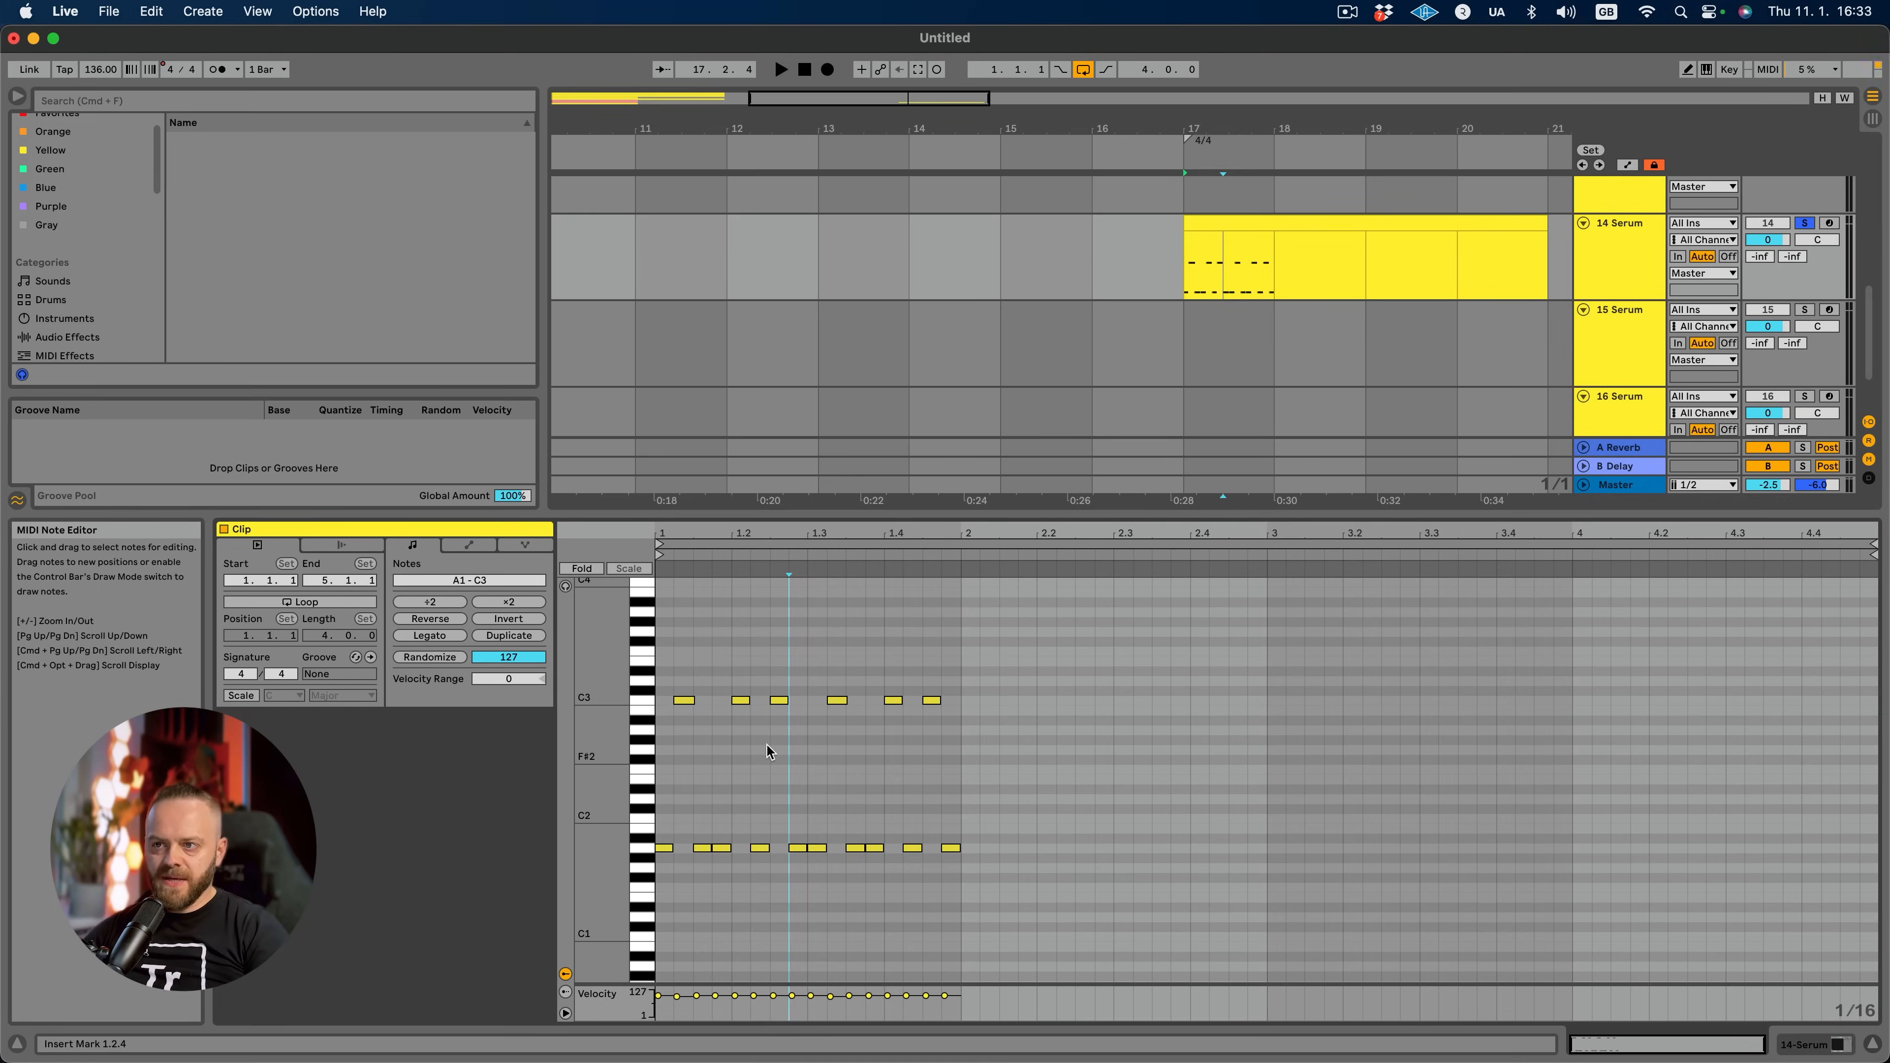
pyautogui.keyDown('shift'); pyautogui.click(774, 745); pyautogui.keyUp('shift')
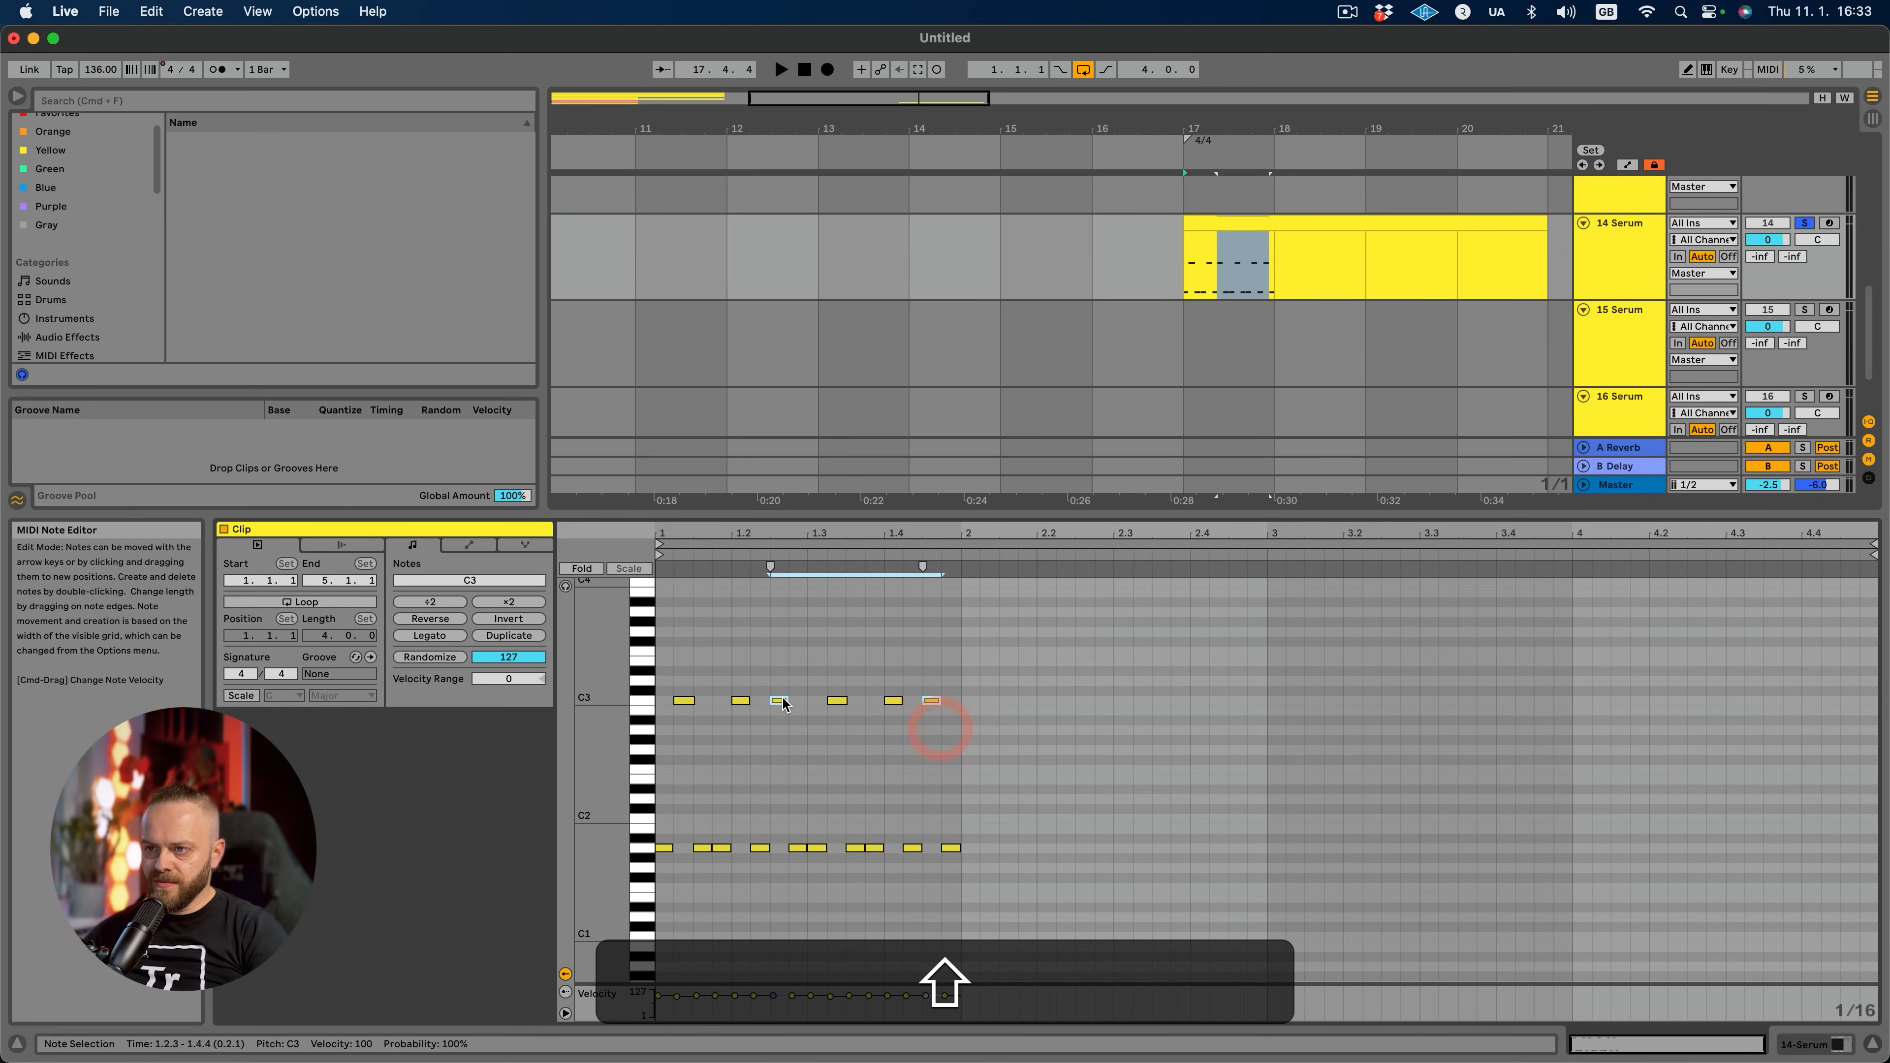
pyautogui.press('Up')
pyautogui.press('Up')
pyautogui.press('Up')
pyautogui.press('Up')
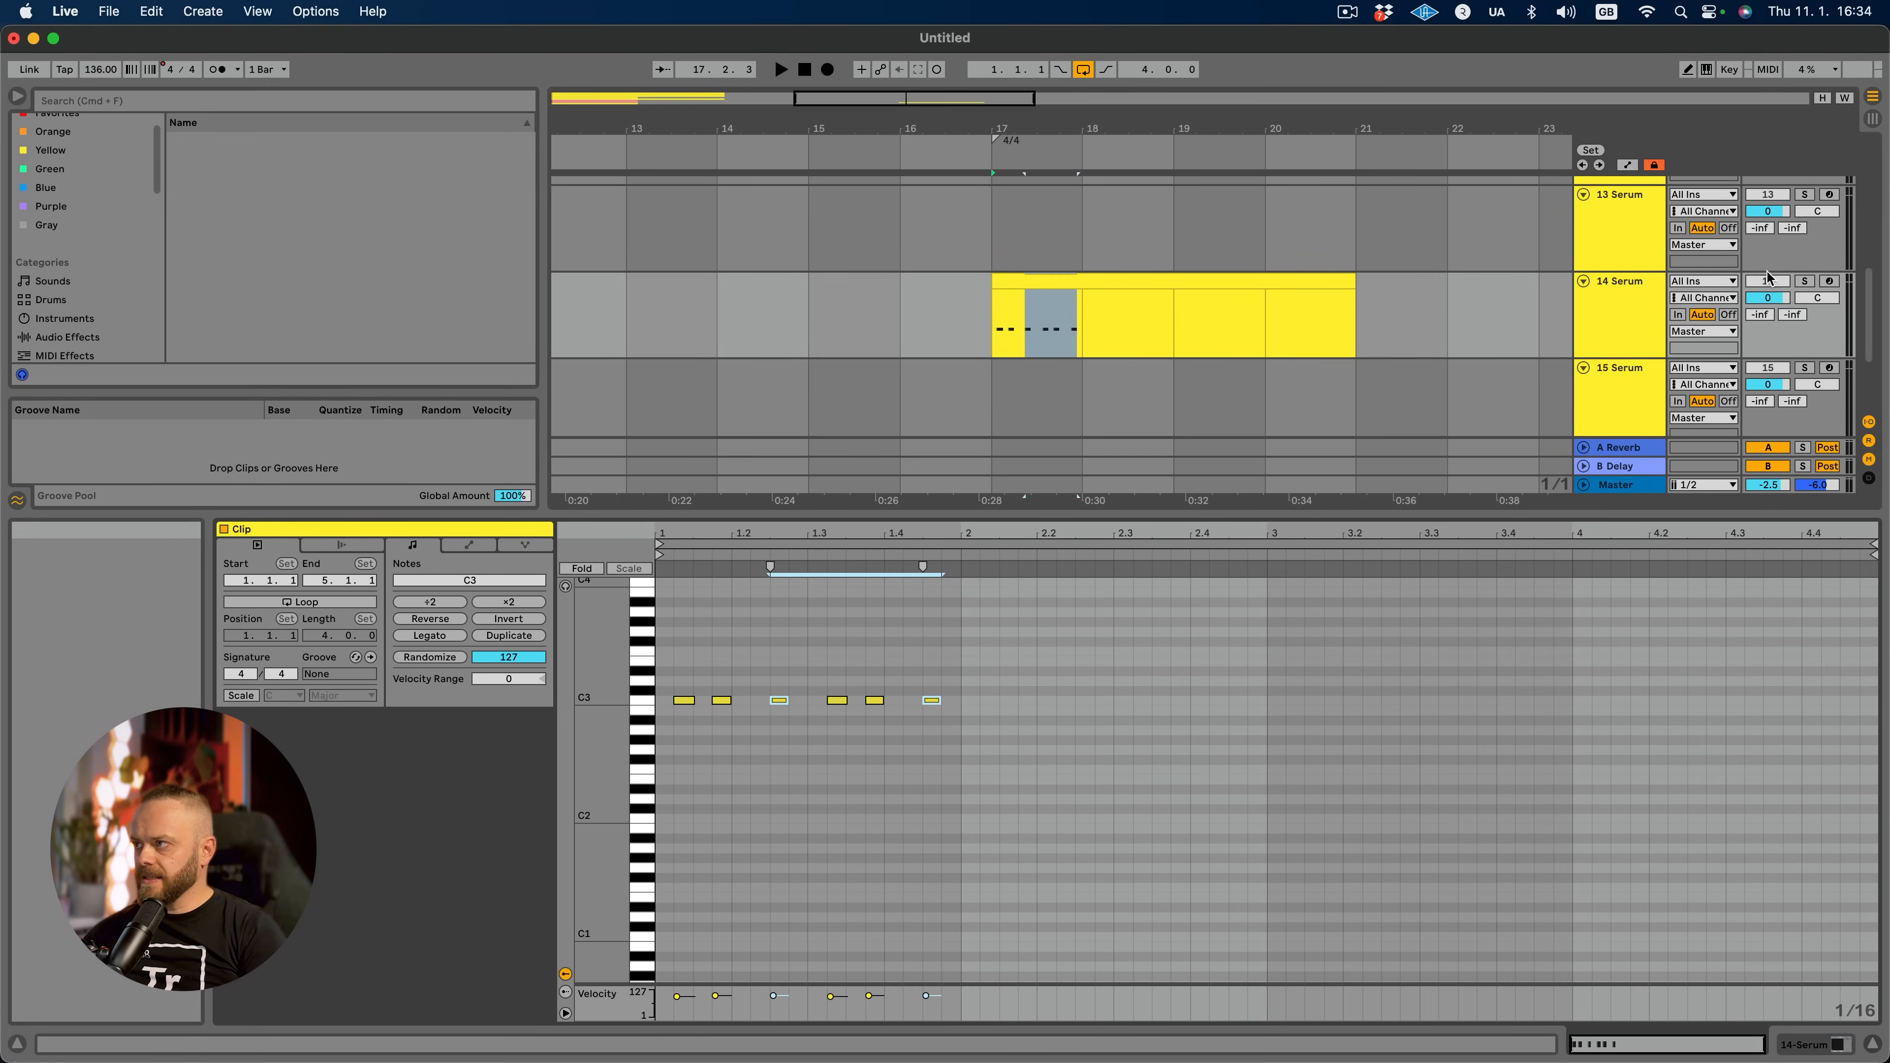
# Play the C3 rhythm on the 14 Serum track and add an A1 note at the start of bar 1.
pyautogui.press('space')
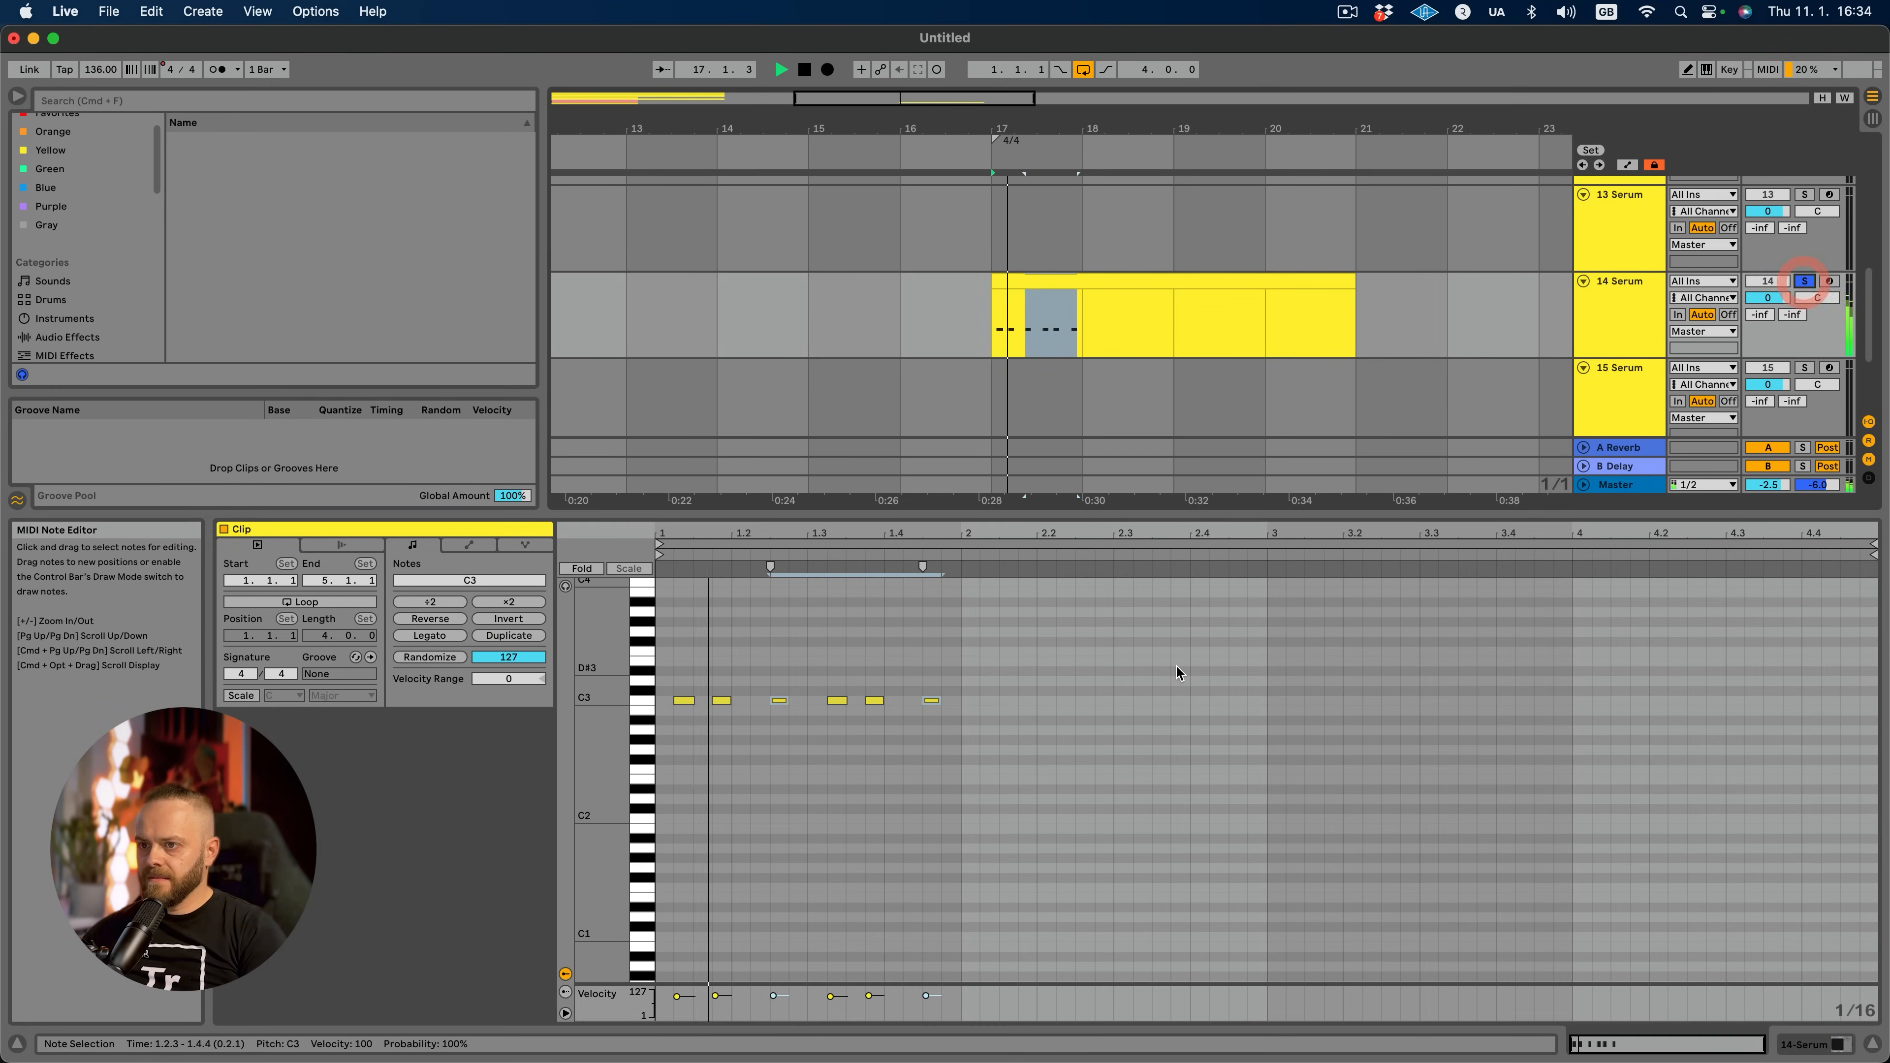
pyautogui.click(792, 769)
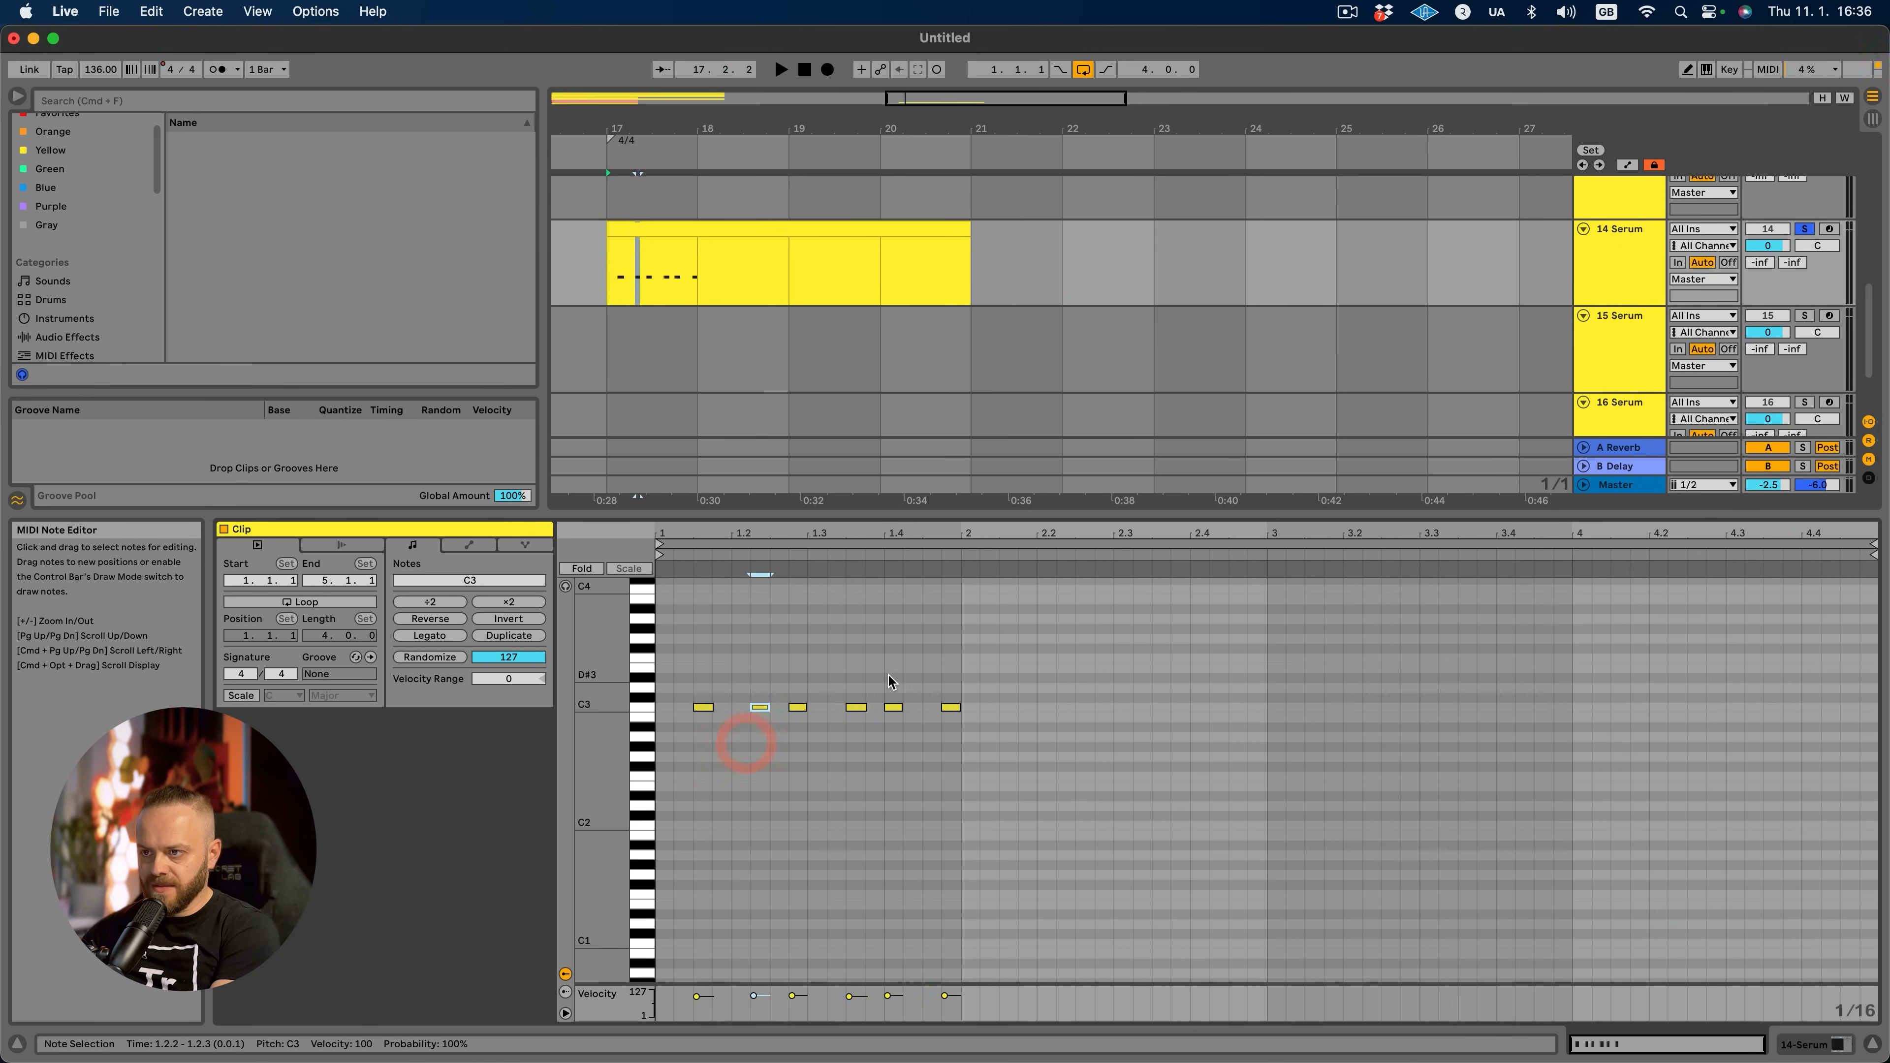
pyautogui.doubleClick(665, 855)
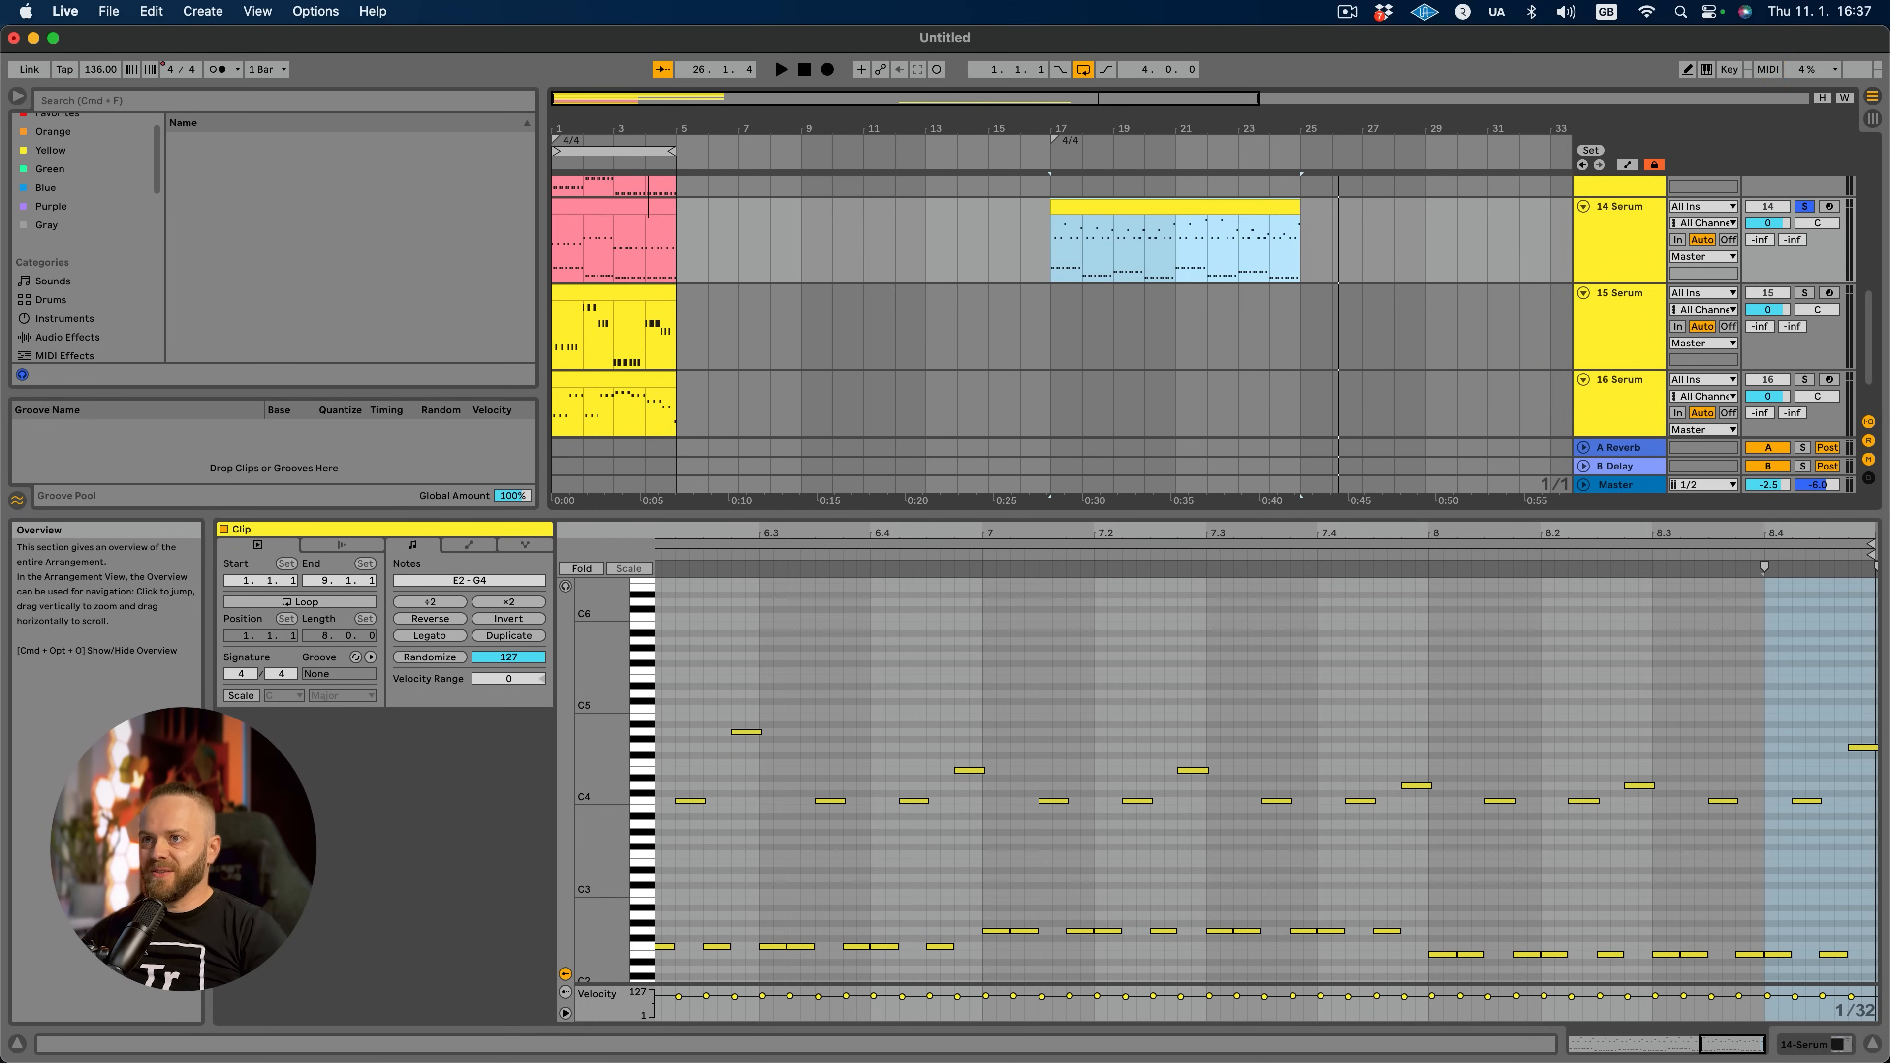
# Lay out a syncopated rhythm of six C4 notes across bar 1 of the eight-bar 14 Serum clip and play it.
pyautogui.scroll(2, 915, 283)
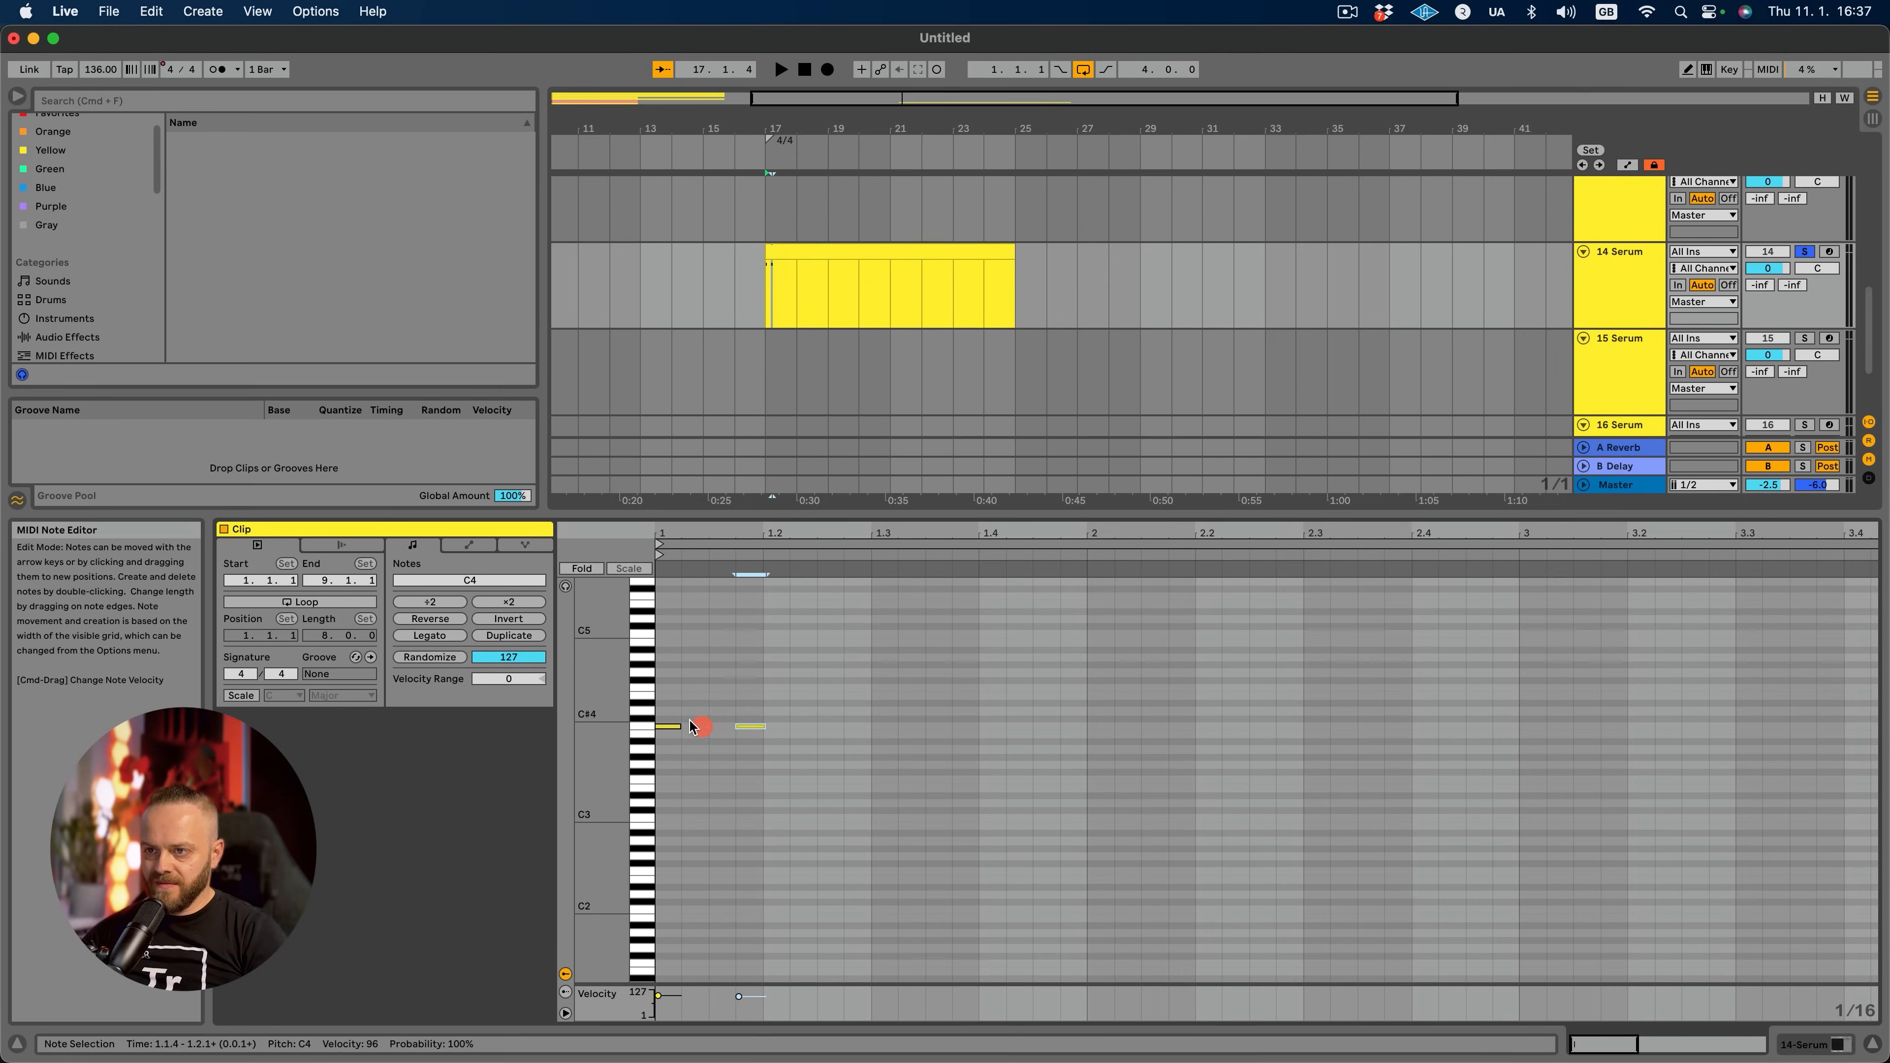
pyautogui.moveTo(752, 730); pyautogui.dragTo(826, 733)
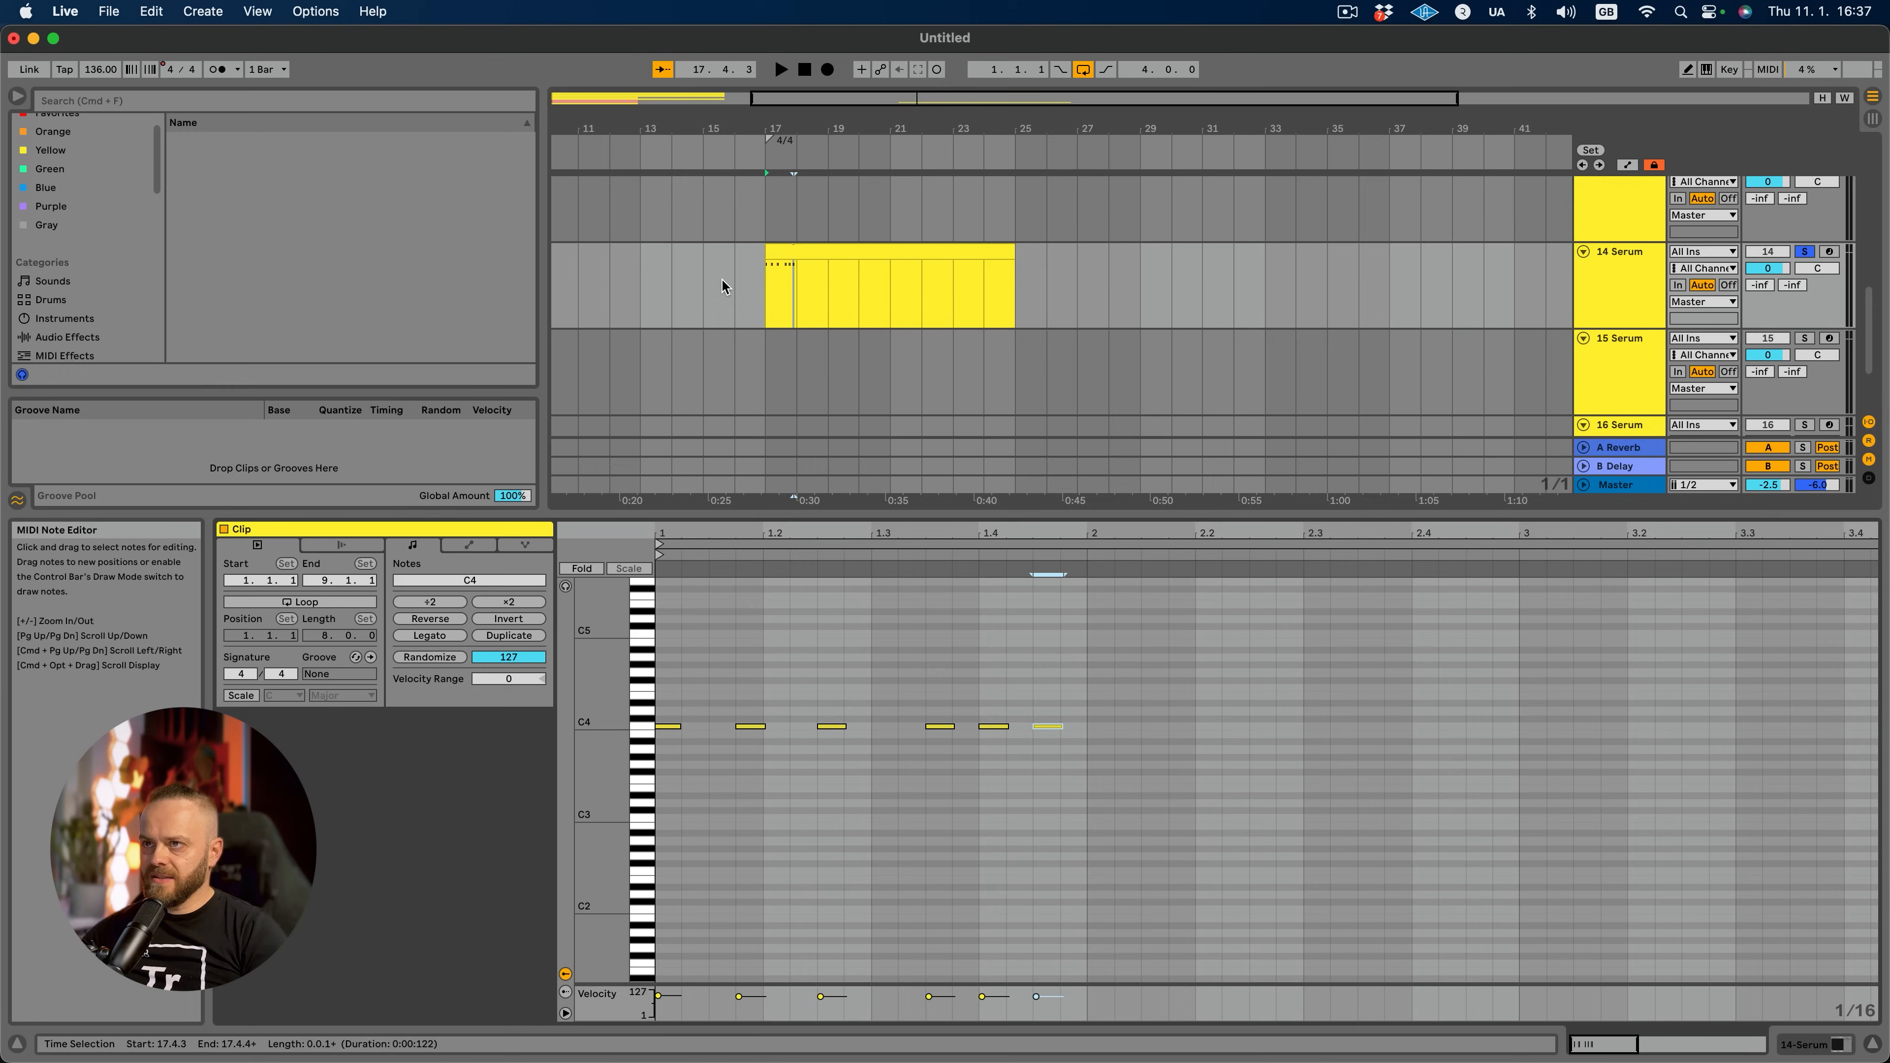
pyautogui.doubleClick(832, 251)
pyautogui.press('space')
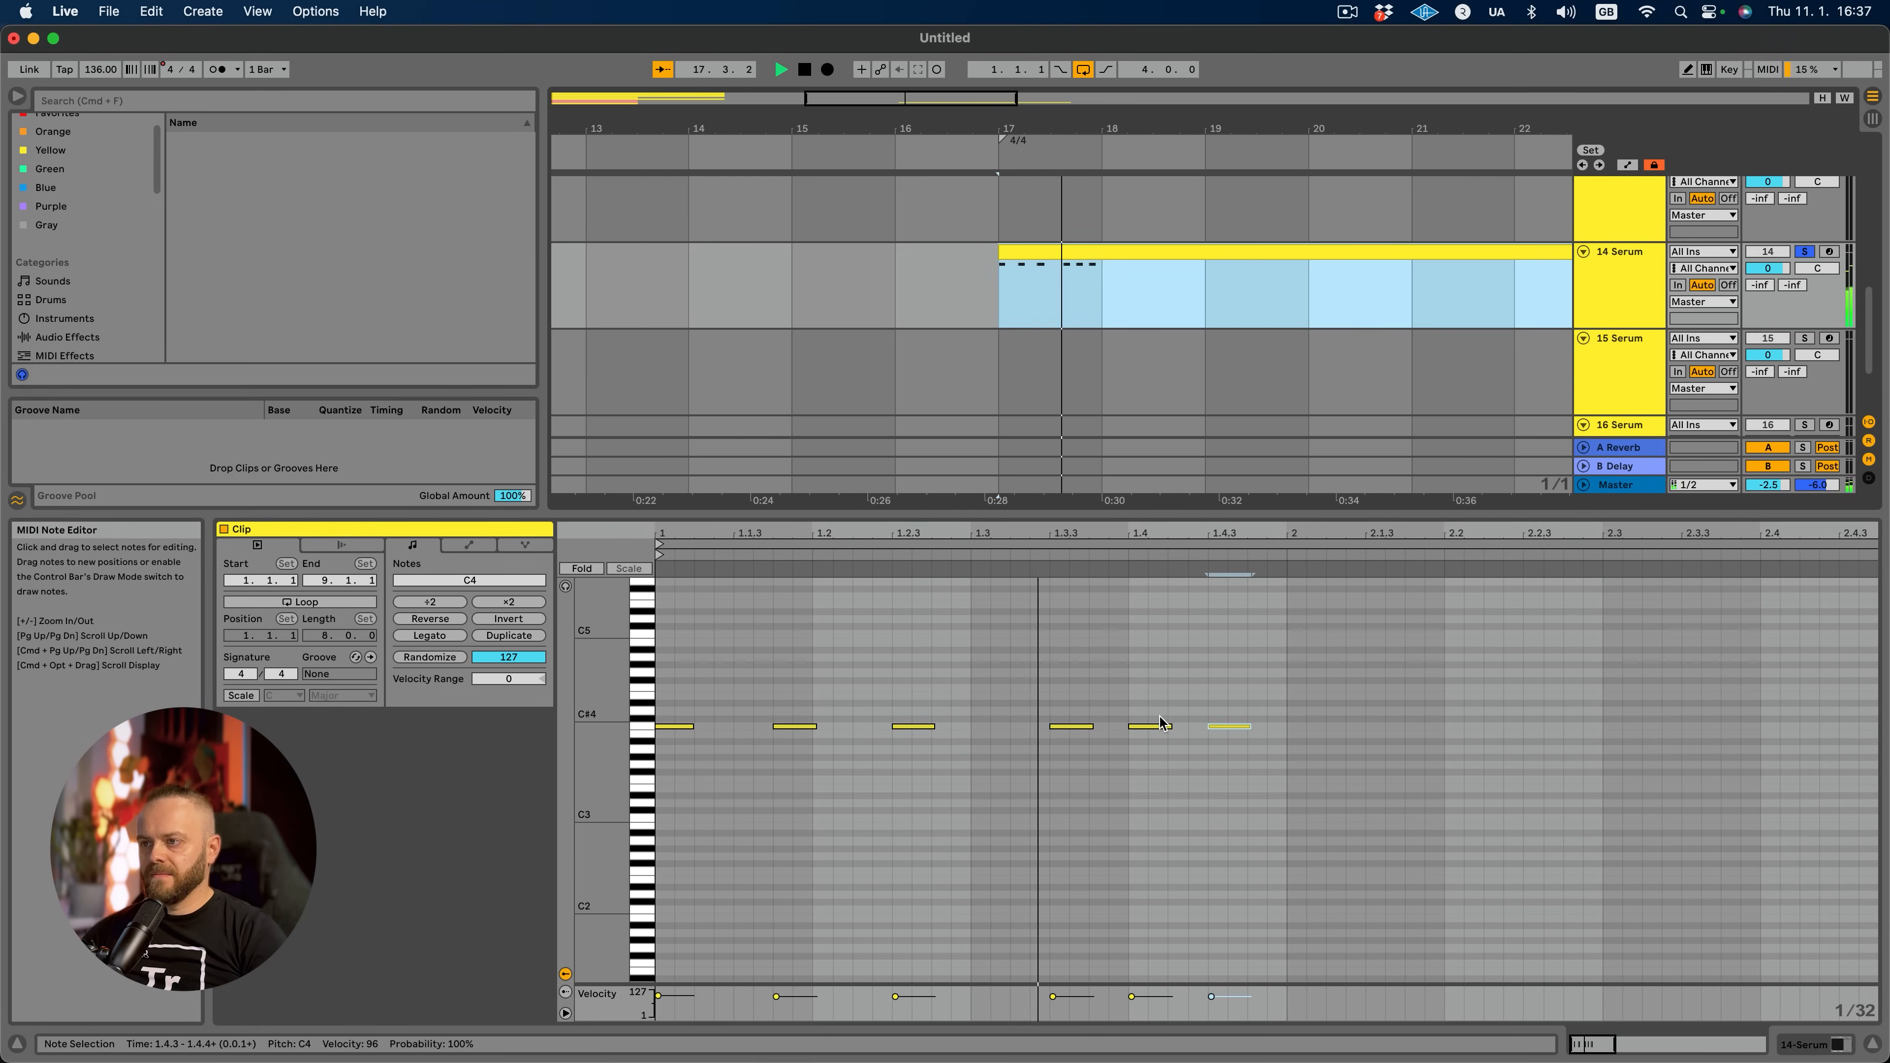
pyautogui.press('space')
# Fill the gaps between the C4 notes in bar 1 with A2 sixteenth notes on a 1/16 grid and play the pattern.
pyautogui.click(885, 763)
pyautogui.scroll(-3, 700, 780)
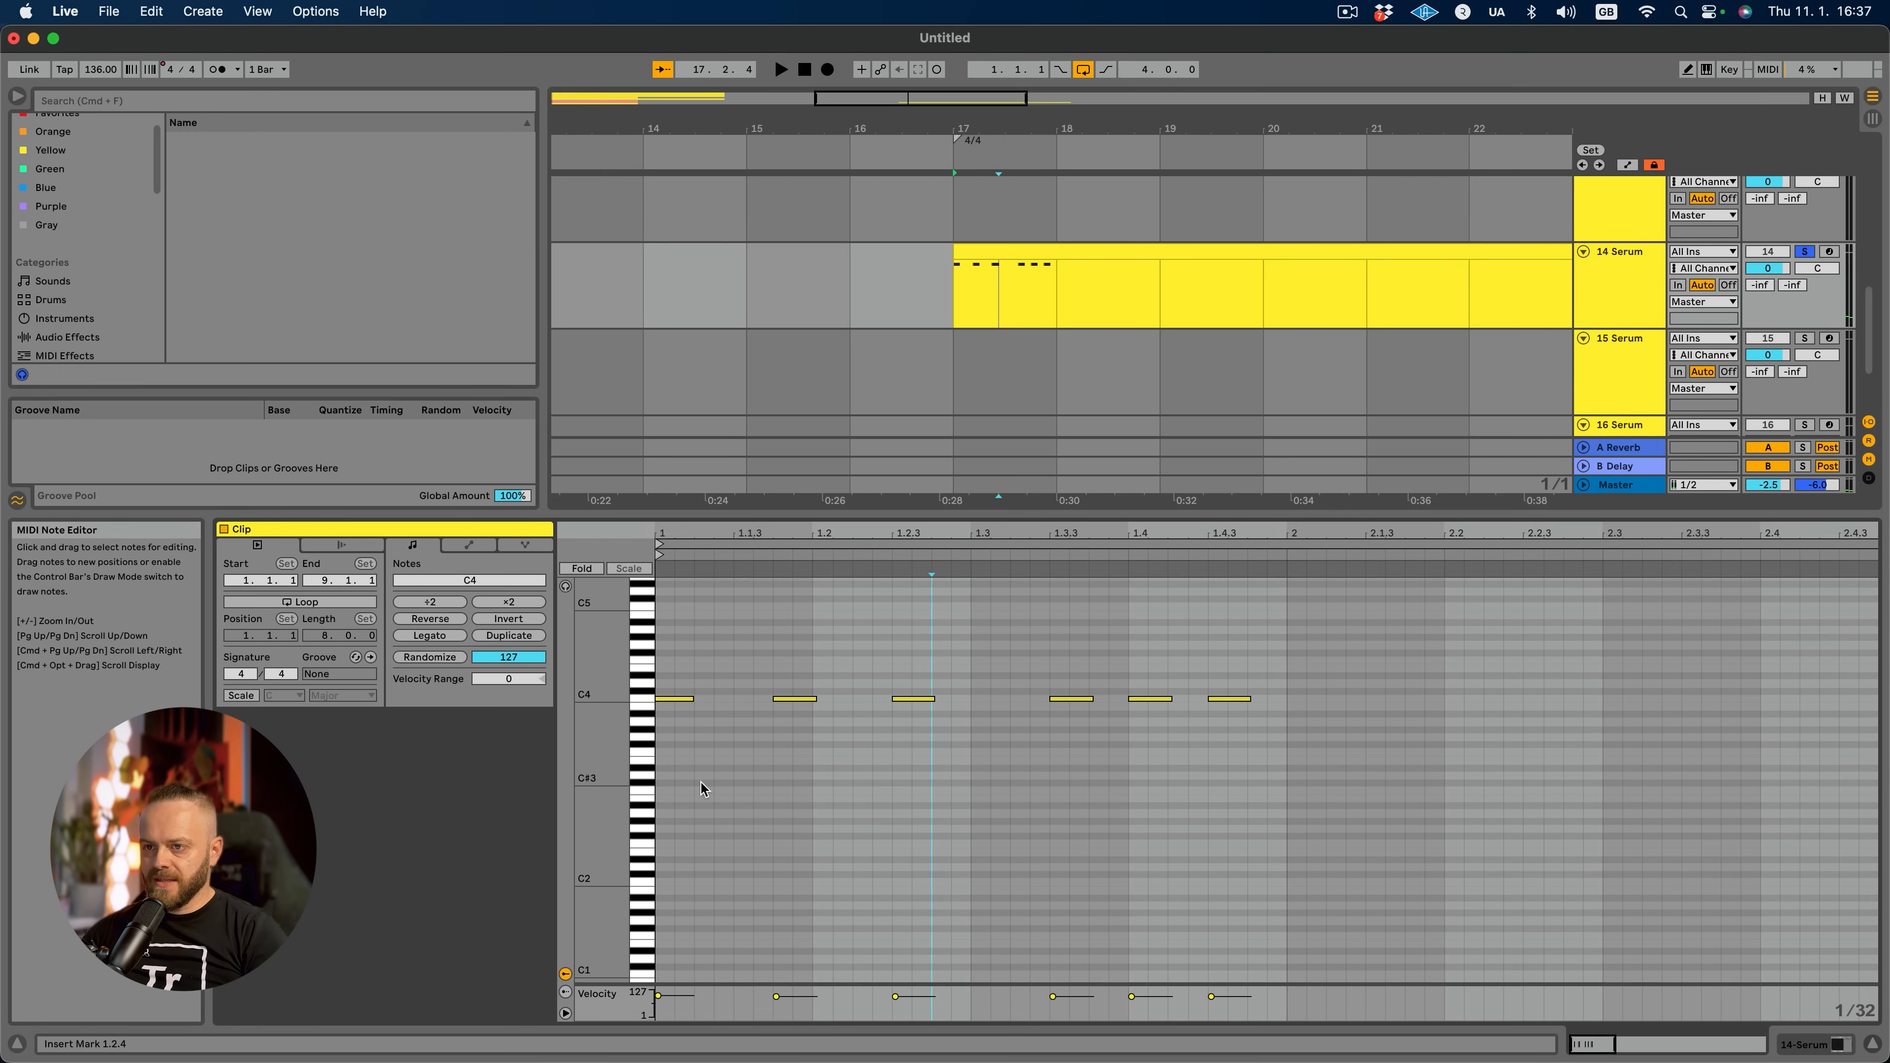
pyautogui.doubleClick(706, 793)
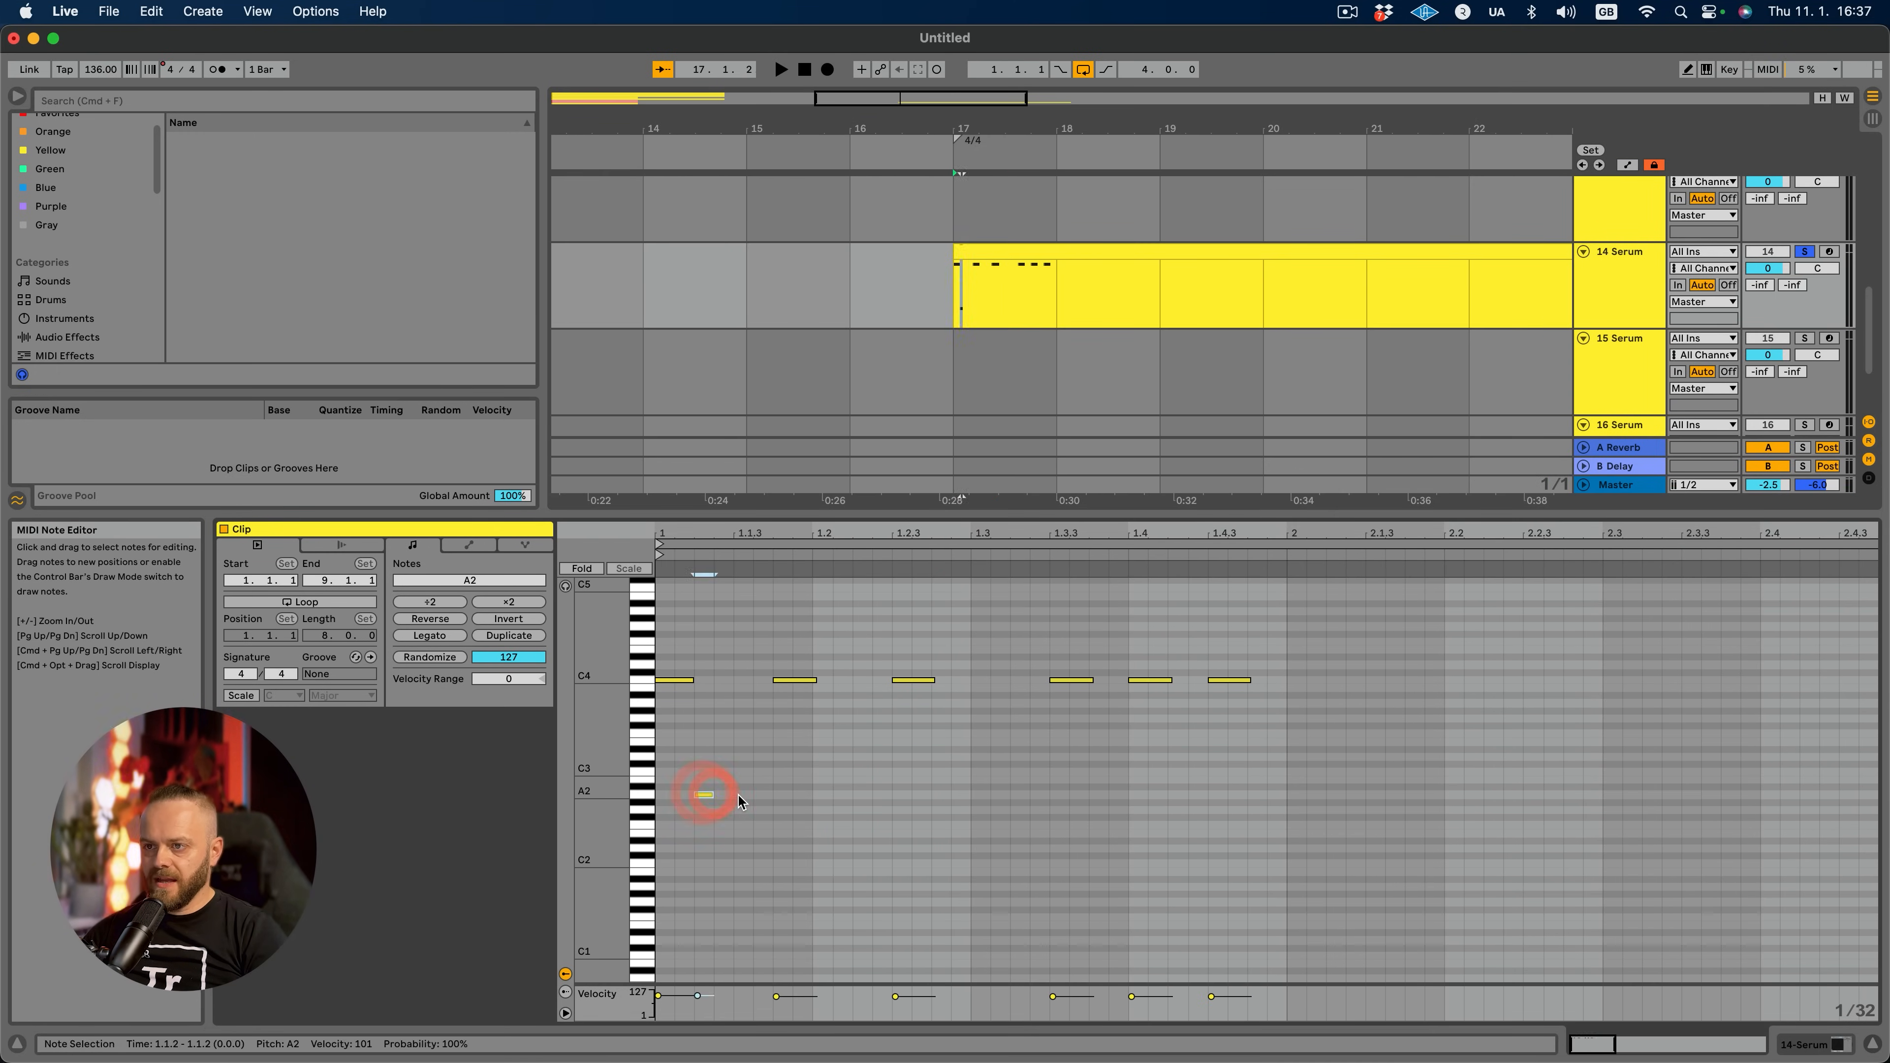
pyautogui.rightClick(812, 831)
pyautogui.click(949, 726)
pyautogui.press('super+d')
pyautogui.doubleClick(954, 794)
pyautogui.click(1258, 795)
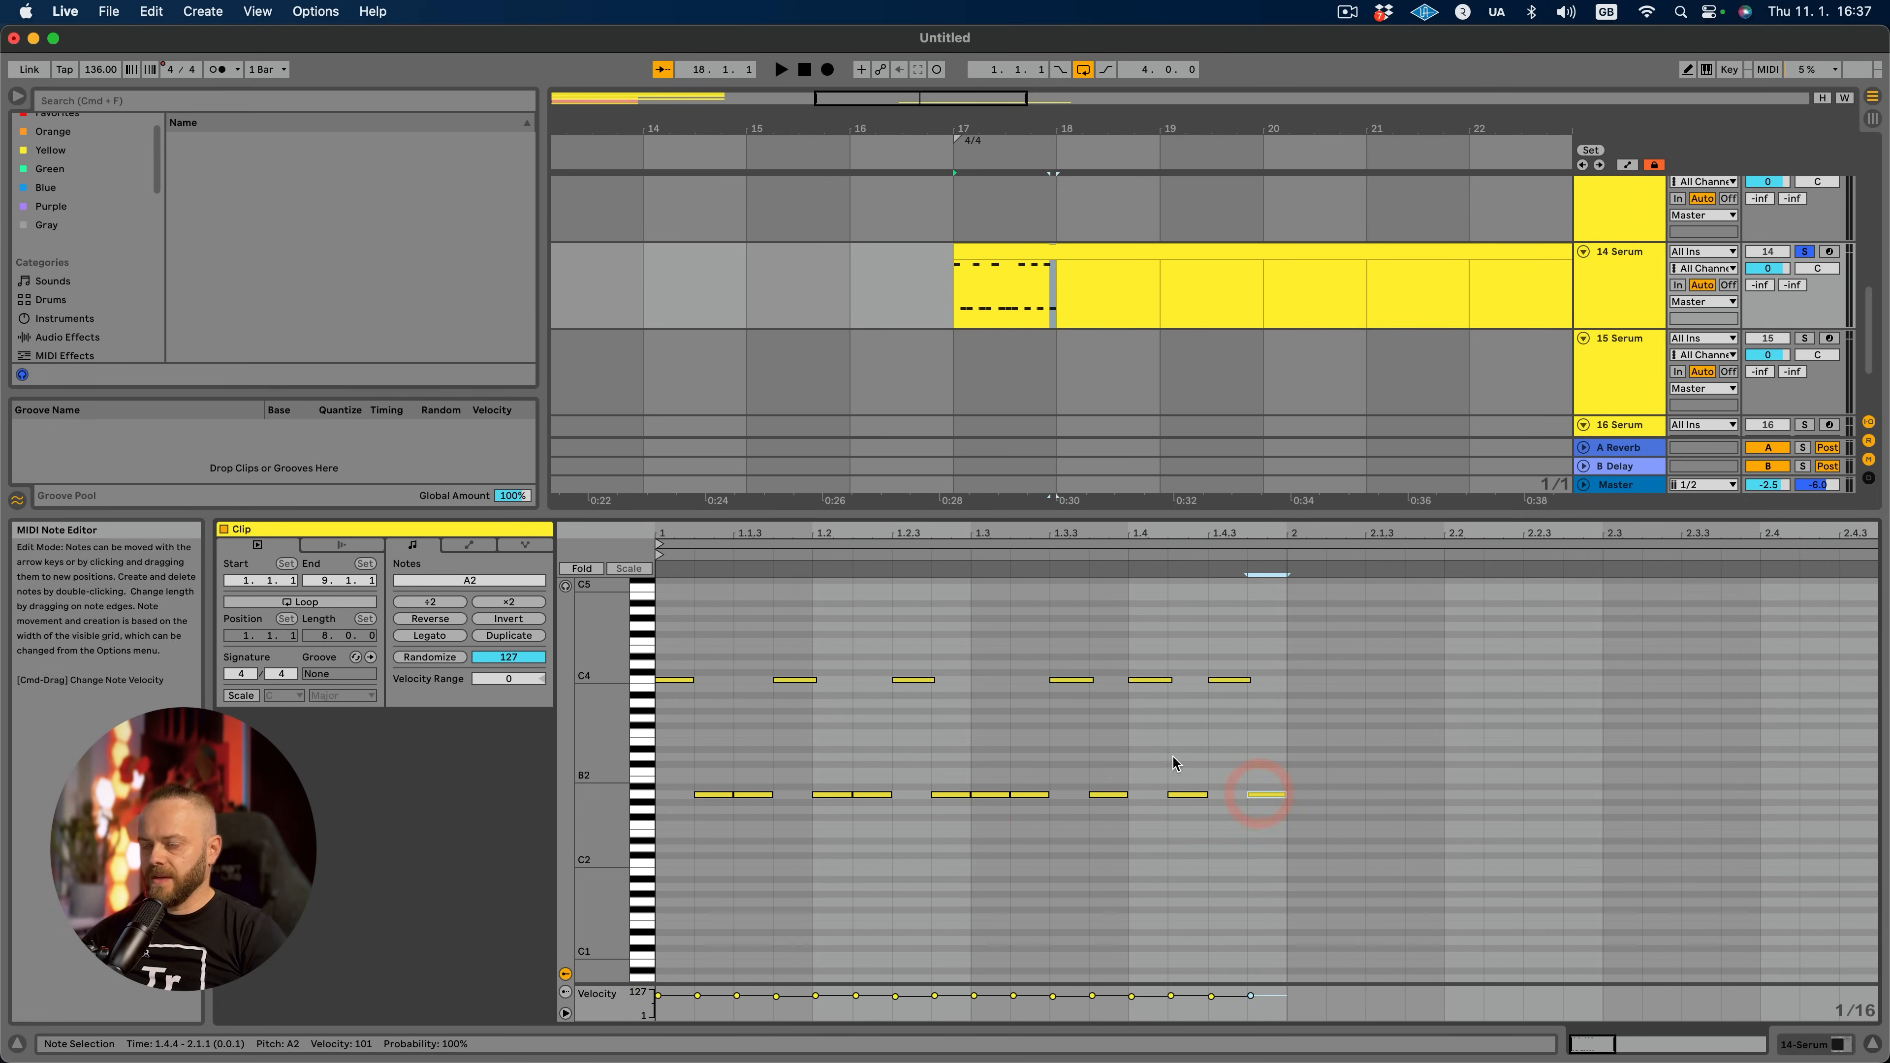
pyautogui.press('b')
pyautogui.press('space')
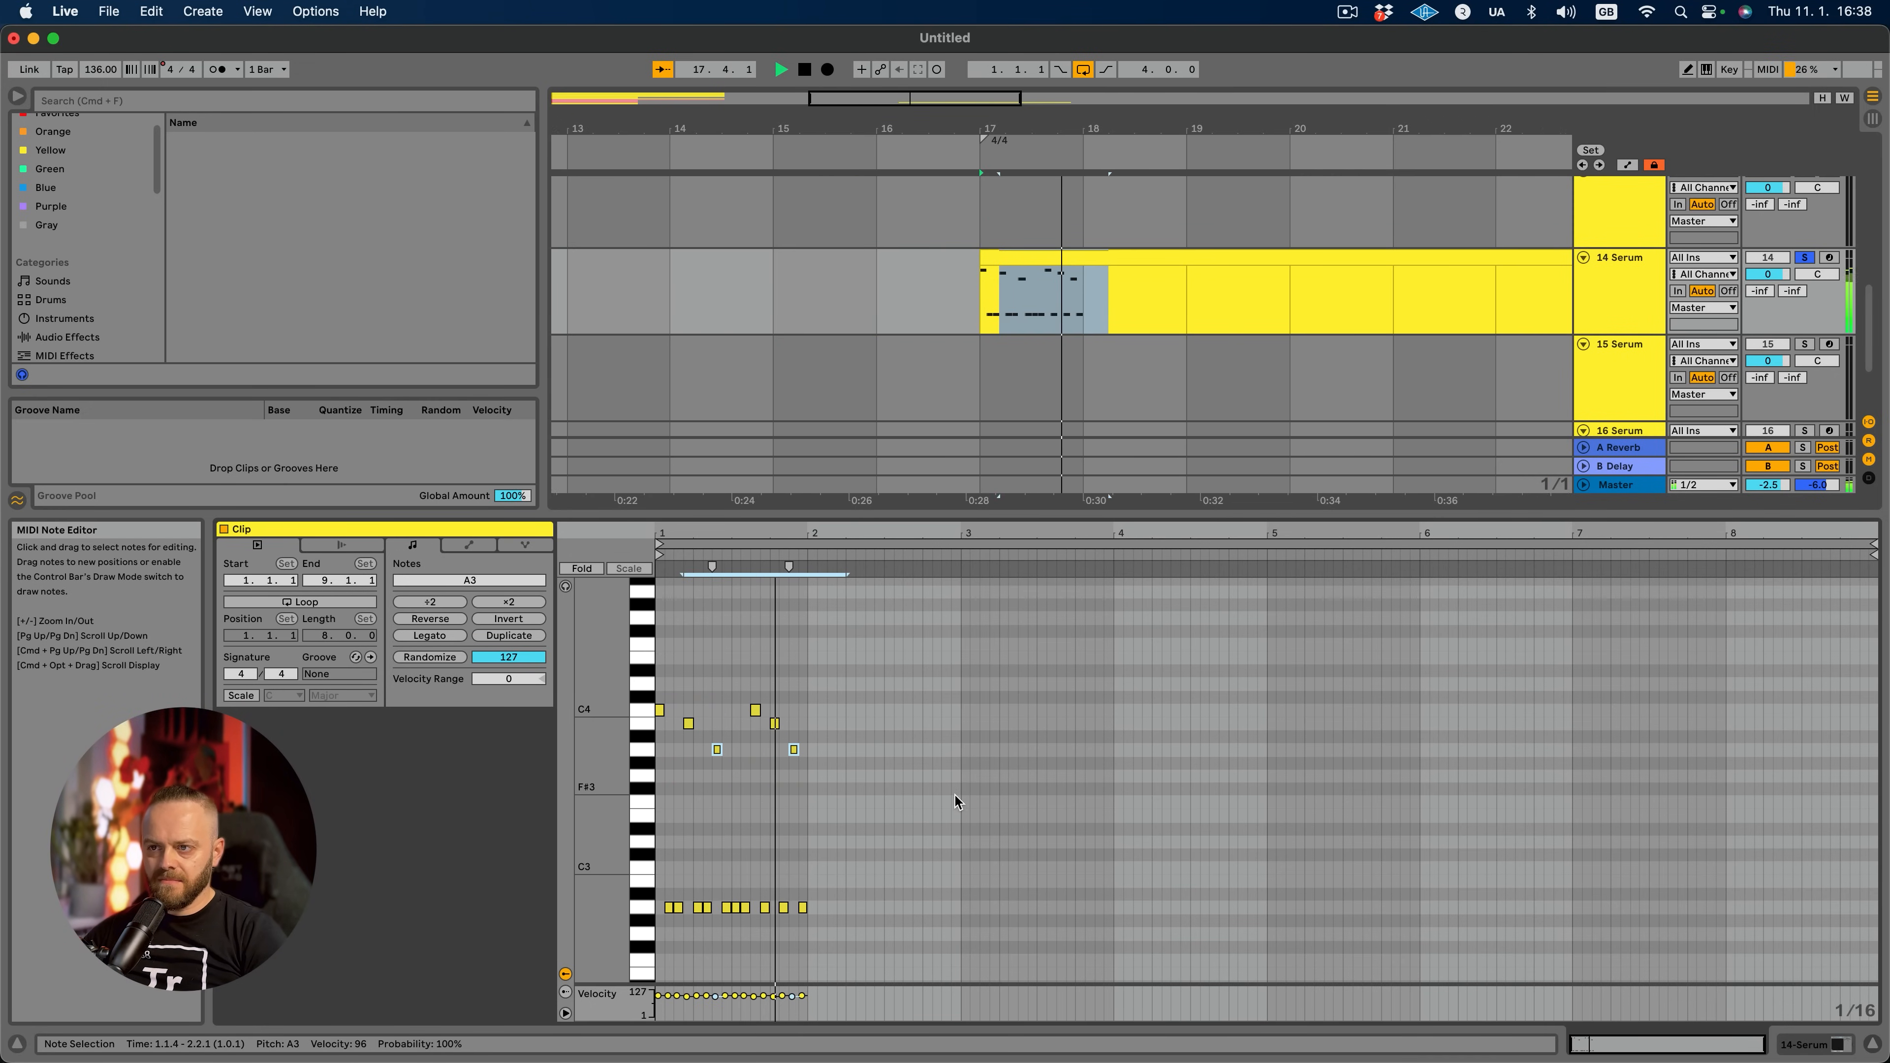
# Lower the two A3 notes in bar 1 by two semitones to G3 and play the pattern.
pyautogui.moveTo(681, 744); pyautogui.dragTo(887, 760)
pyautogui.press('Down')
pyautogui.press('Down')
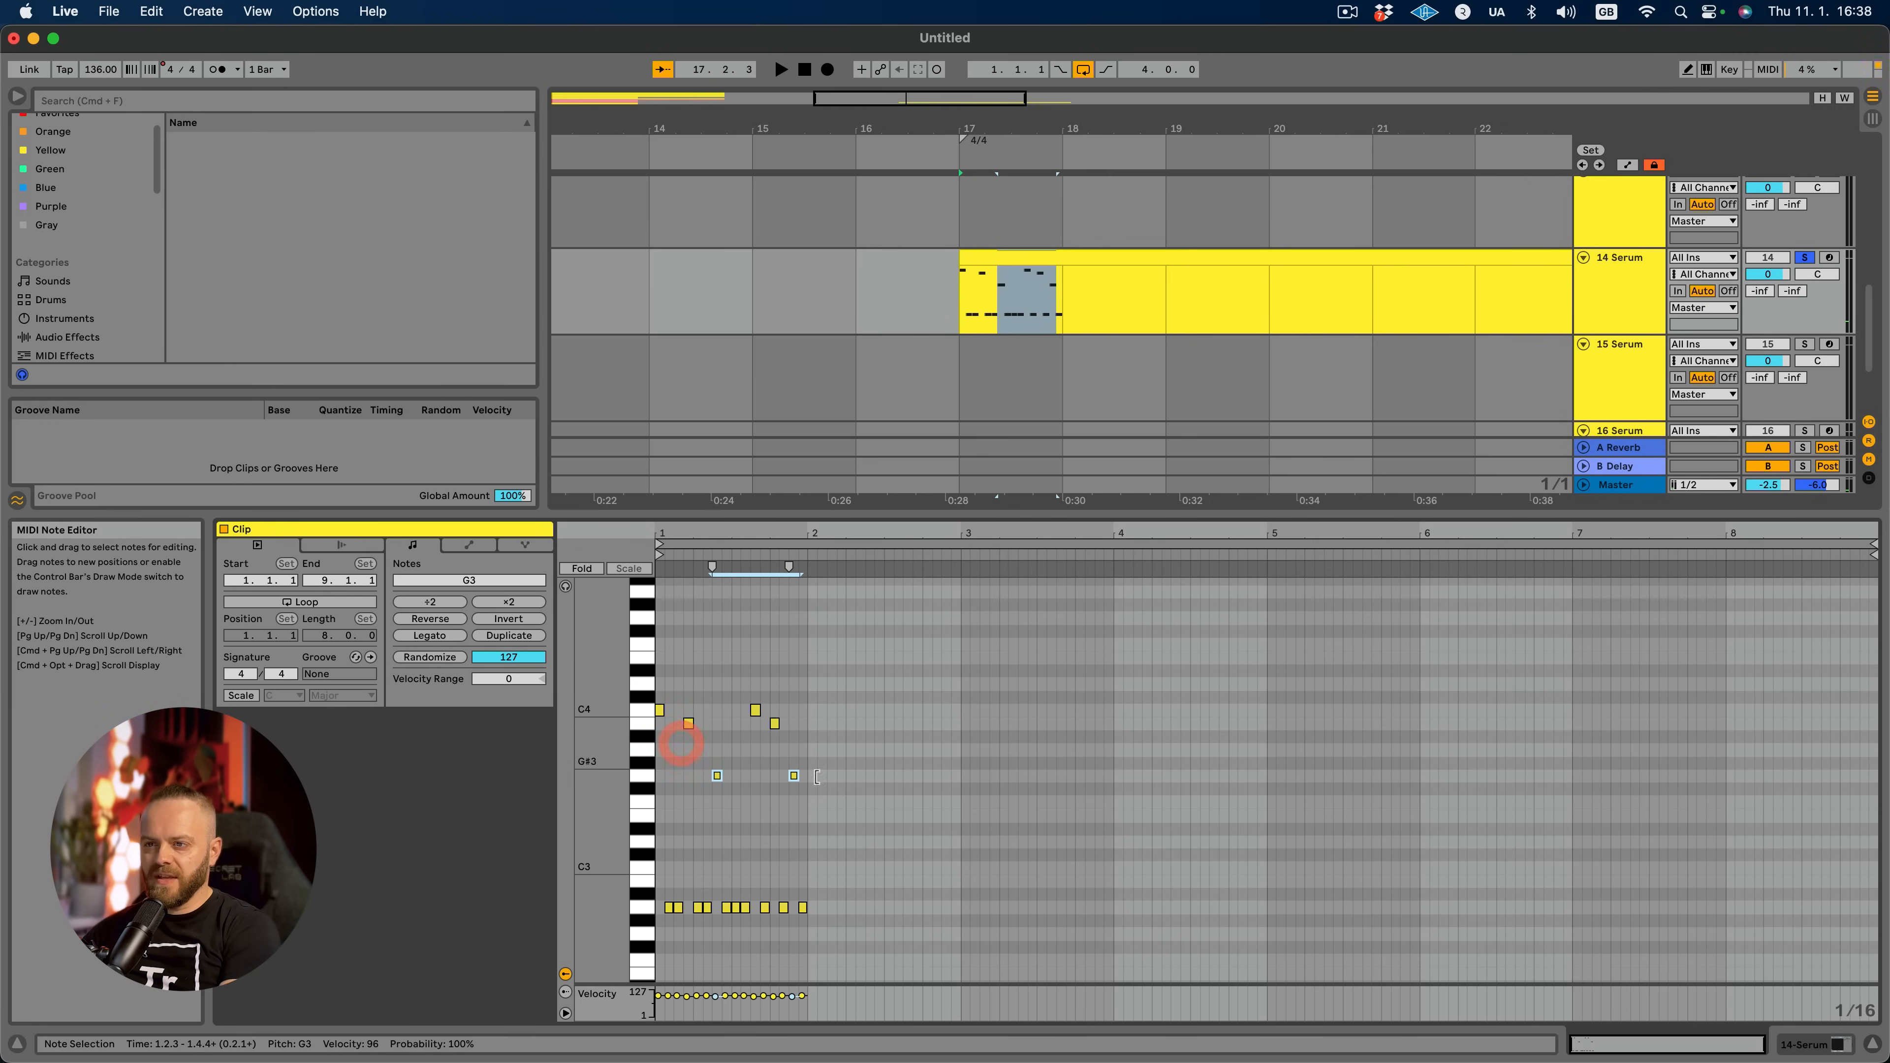
pyautogui.press('space')
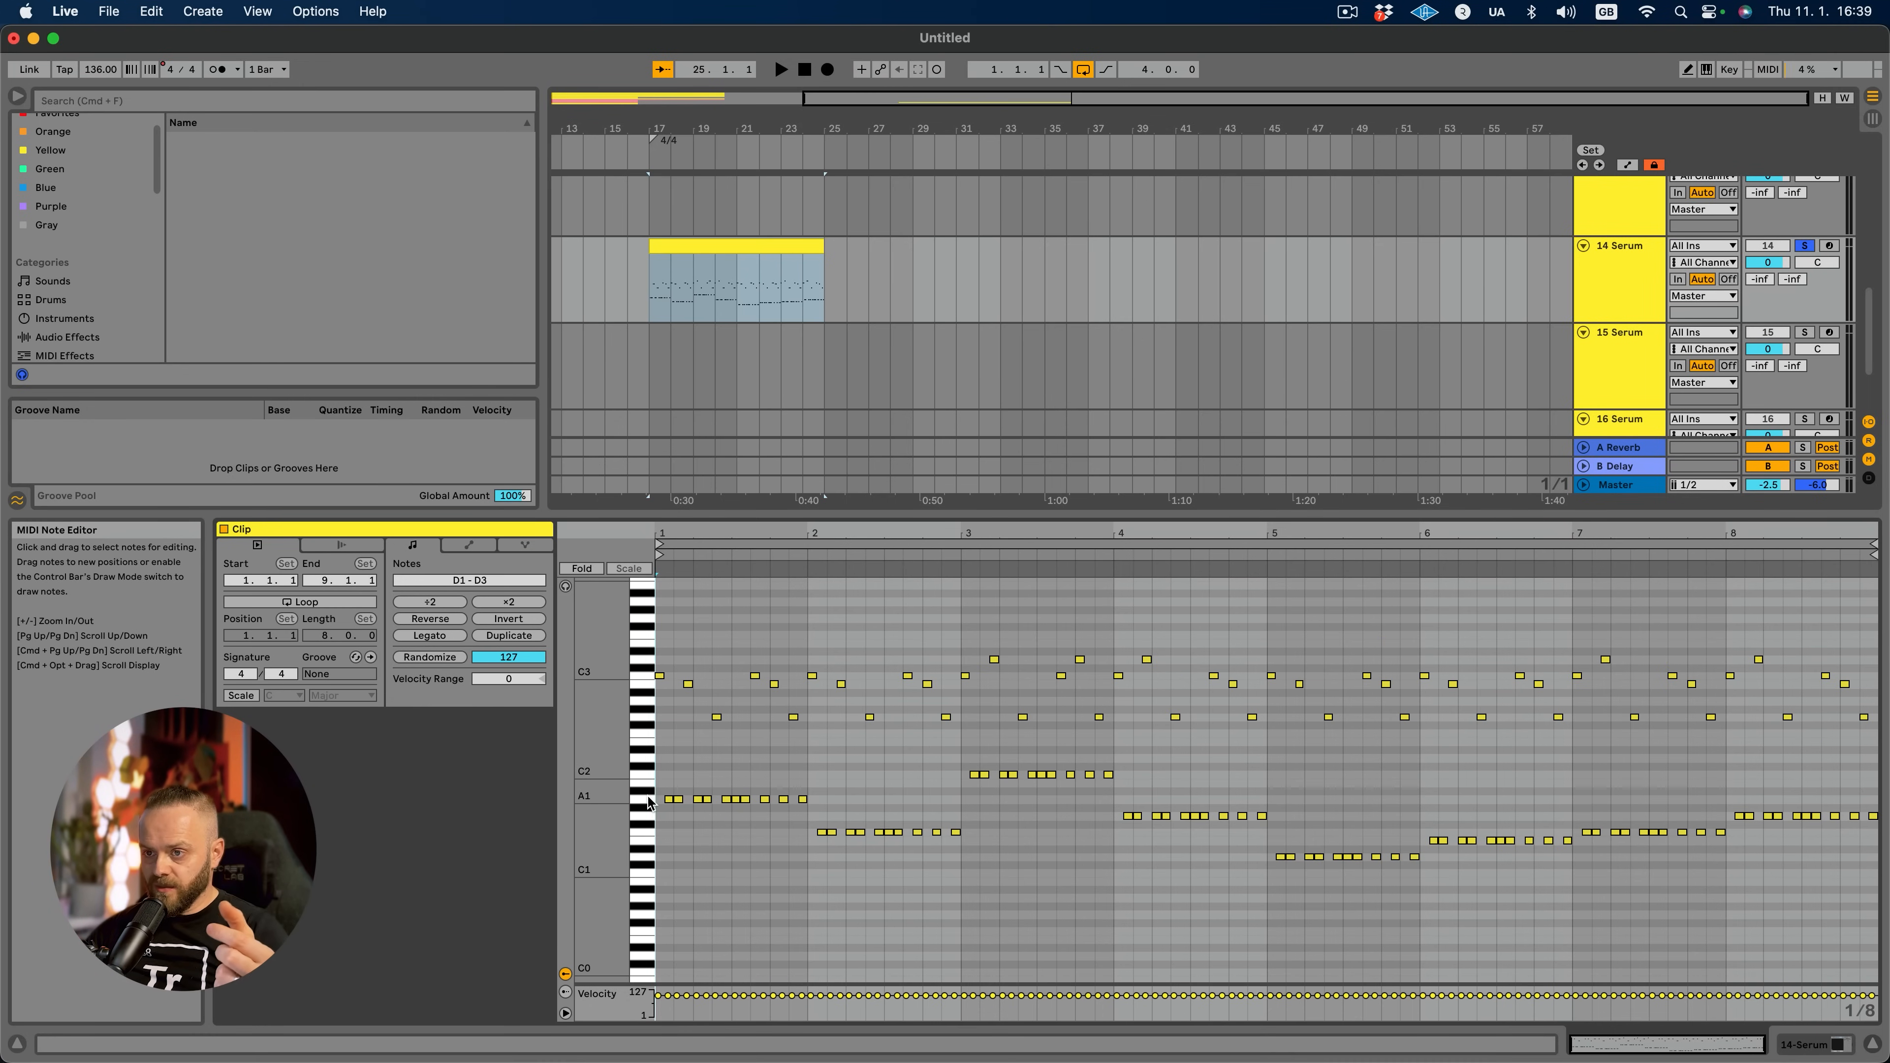
# Highlight the low bass notes of the eight-bar clip row by row, selecting A1, F1, C2 and G1.
pyautogui.click(649, 802)
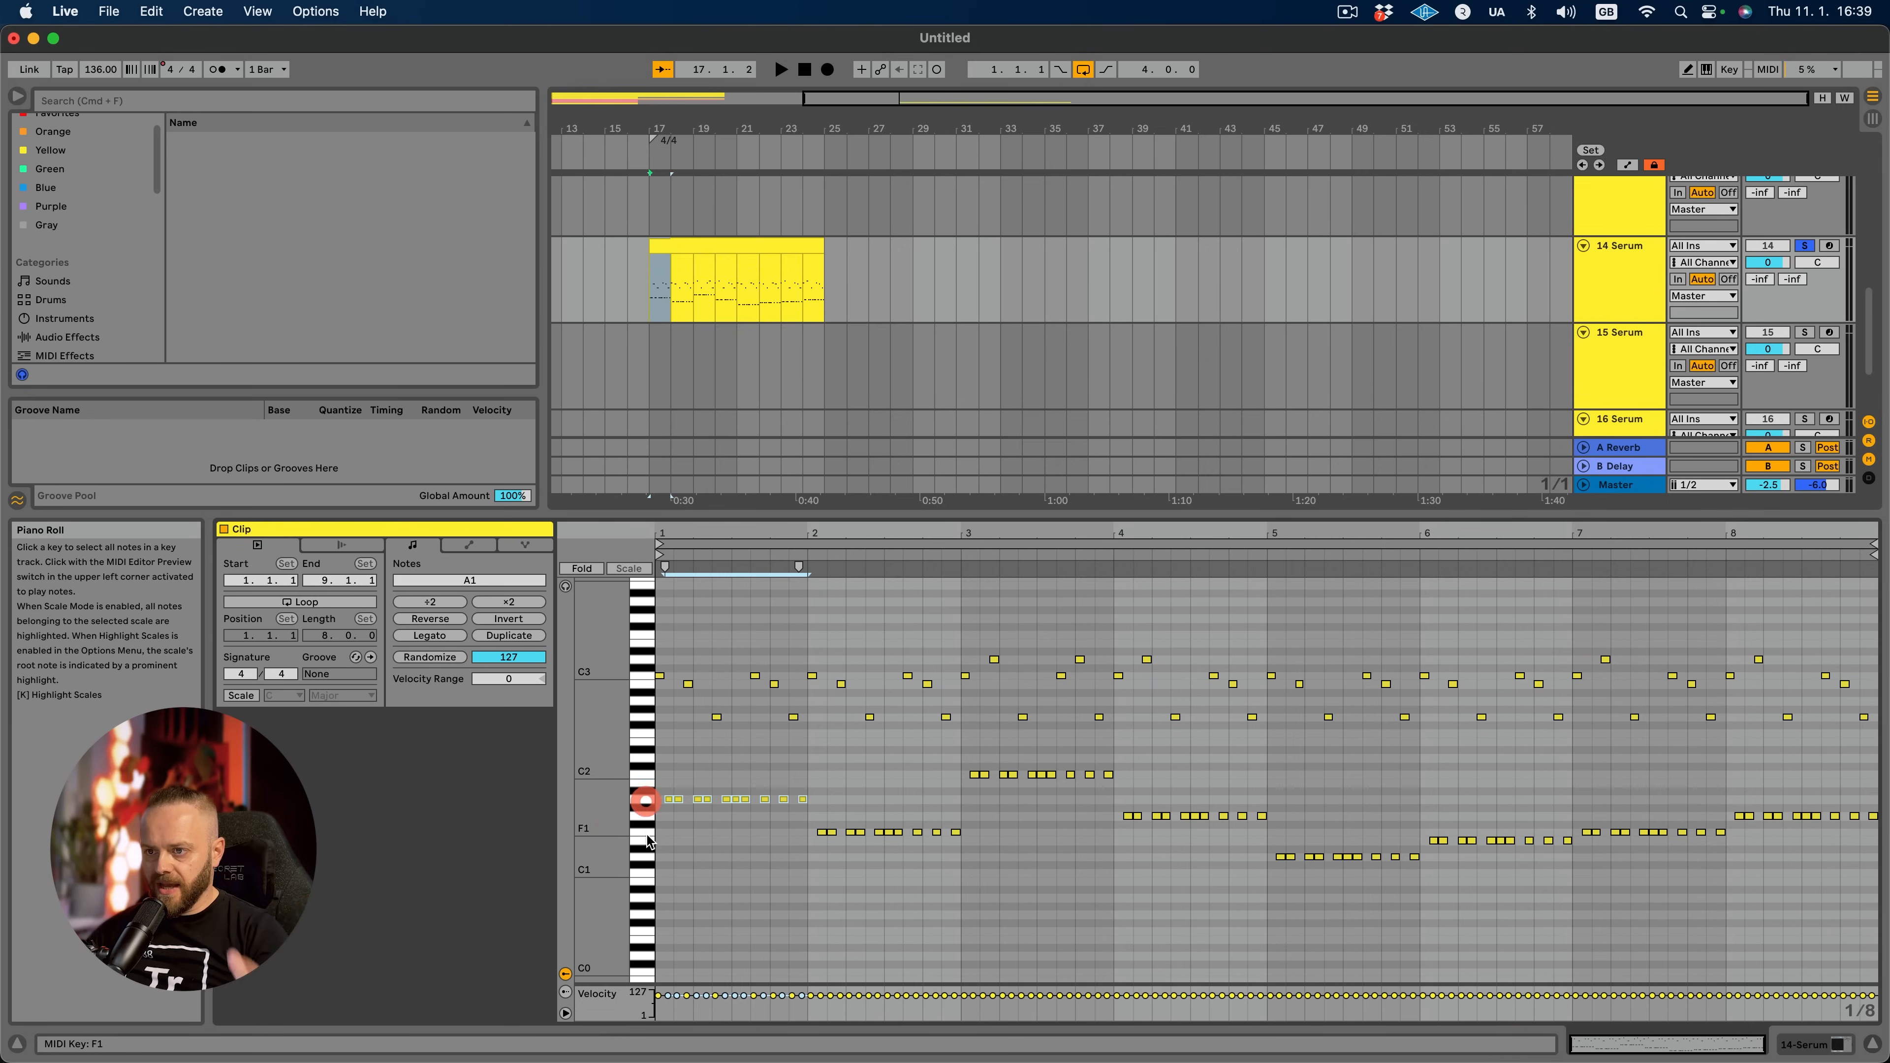
pyautogui.click(646, 835)
pyautogui.click(645, 773)
pyautogui.click(646, 817)
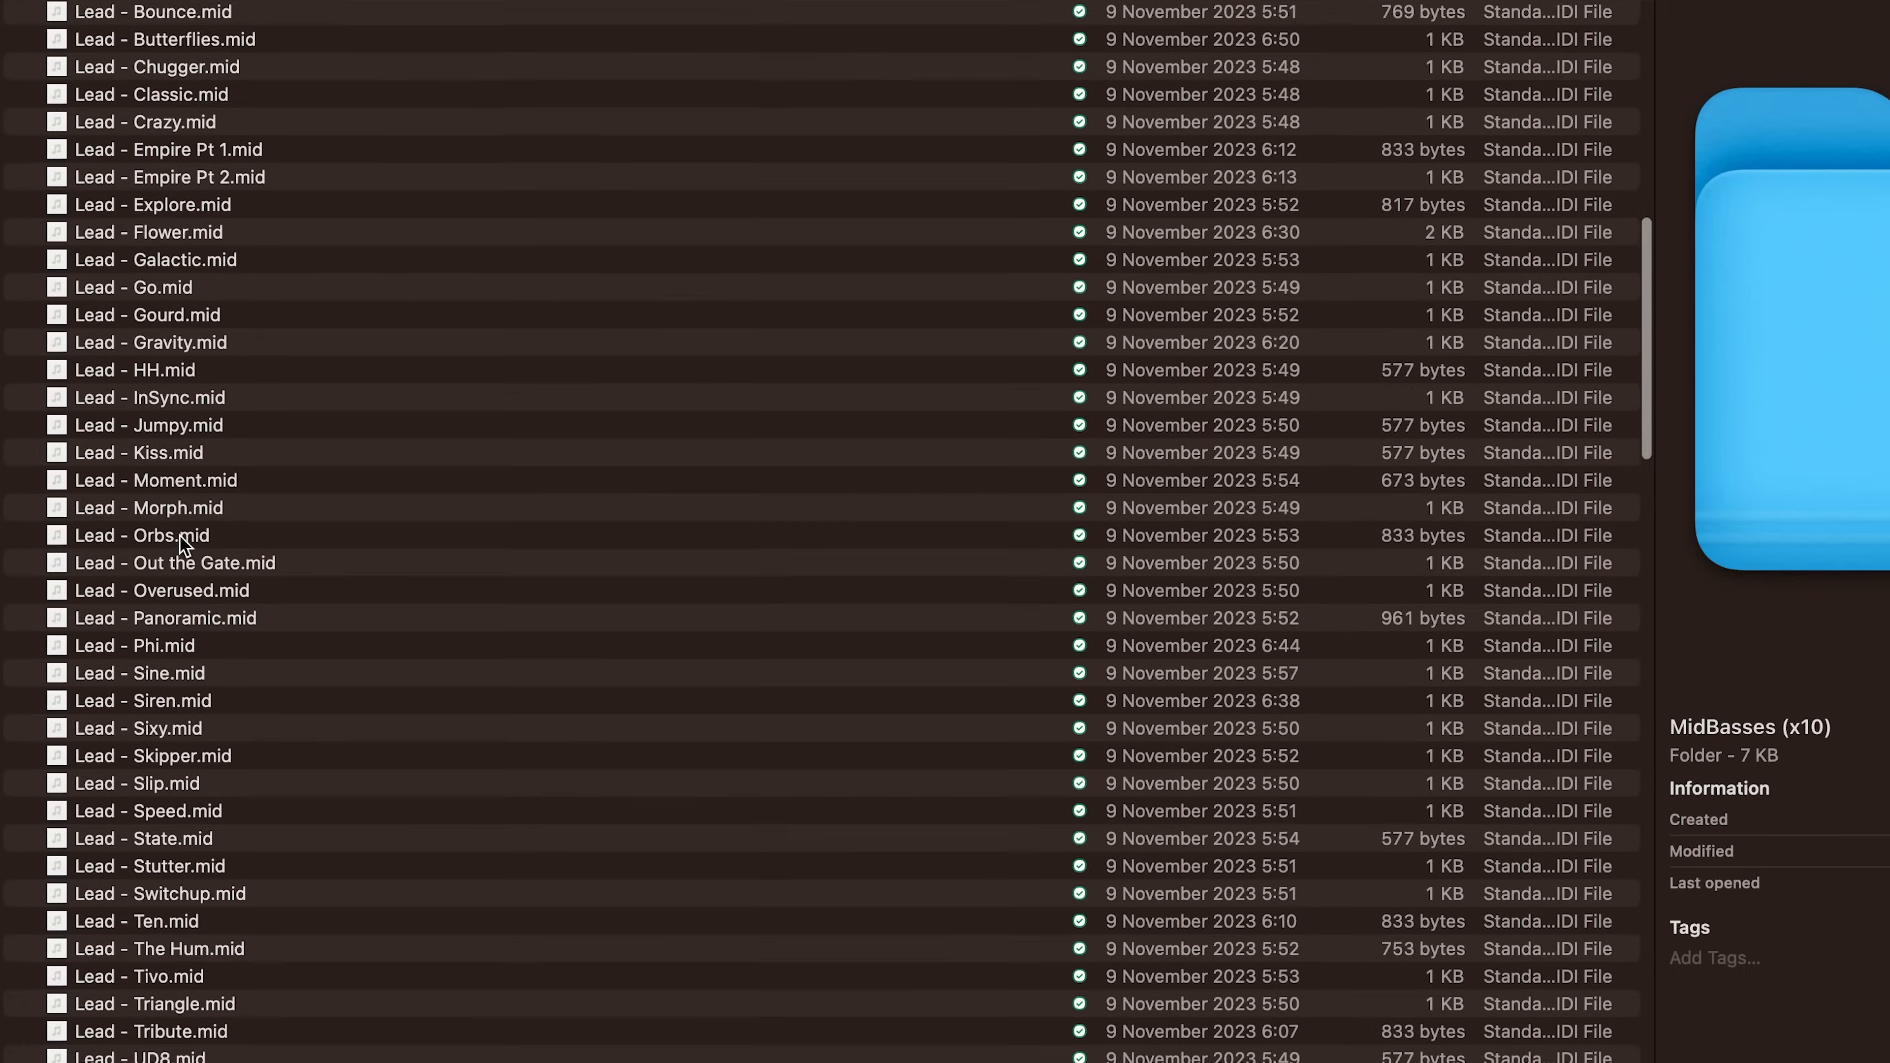
# Switch to Finder and look through the Lead and chord-progression MIDI files in the folder list.
pyautogui.scroll(-20, 178, 534)
pyautogui.scroll(-2, 102, 611)
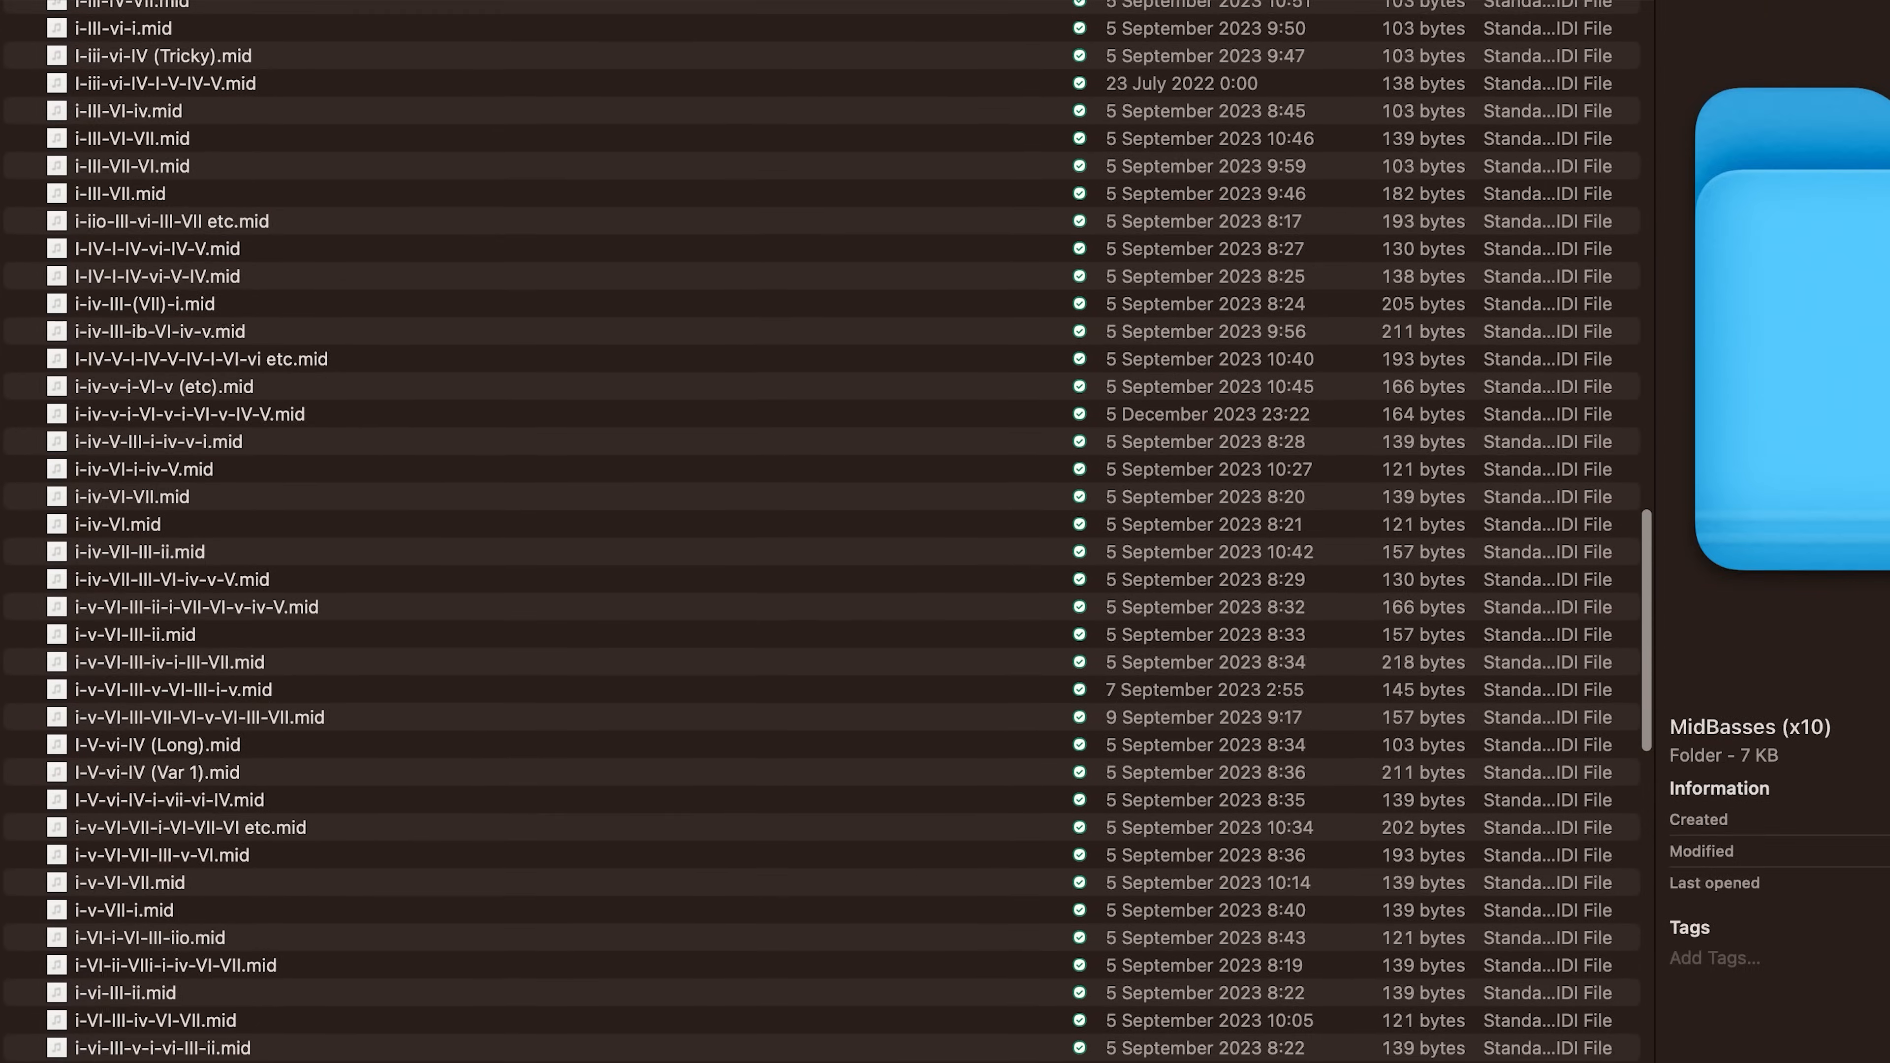